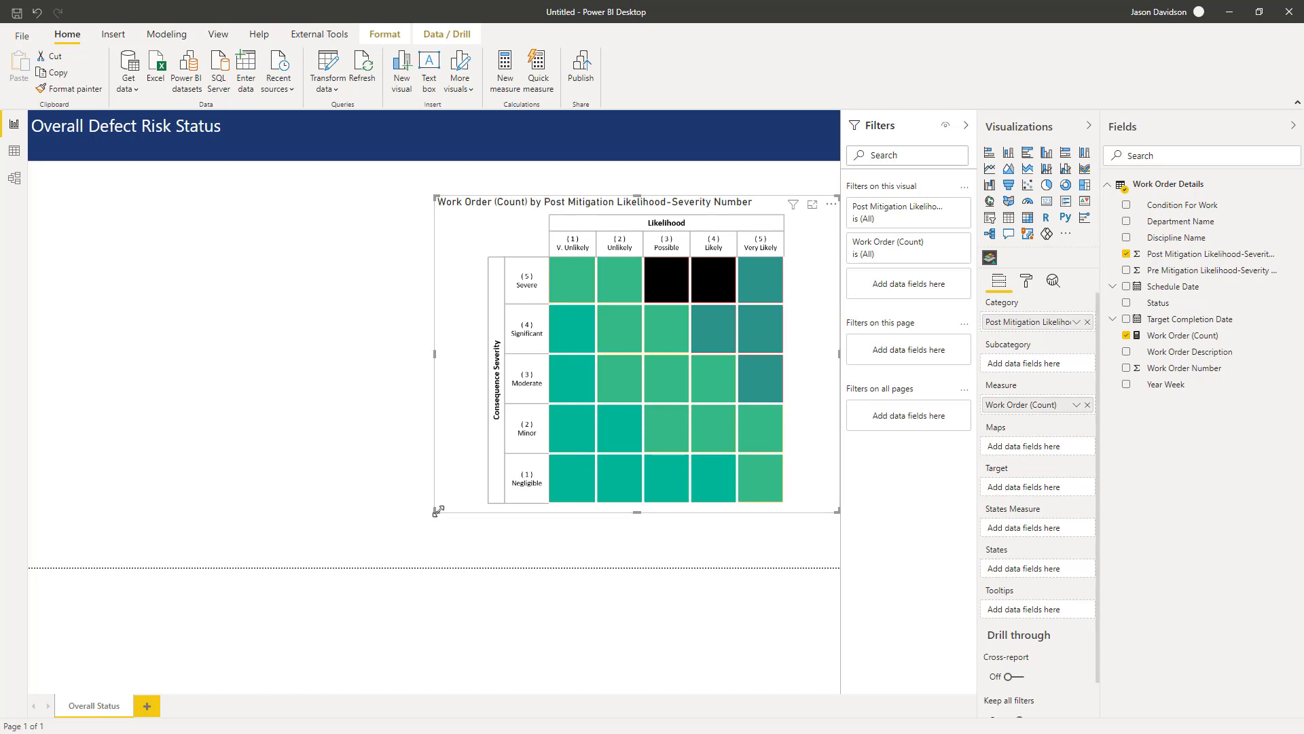
# - Drag the risk matrix visual larger and collapse the Filters pane
pyautogui.moveTo(438, 511); pyautogui.dragTo(249, 556)
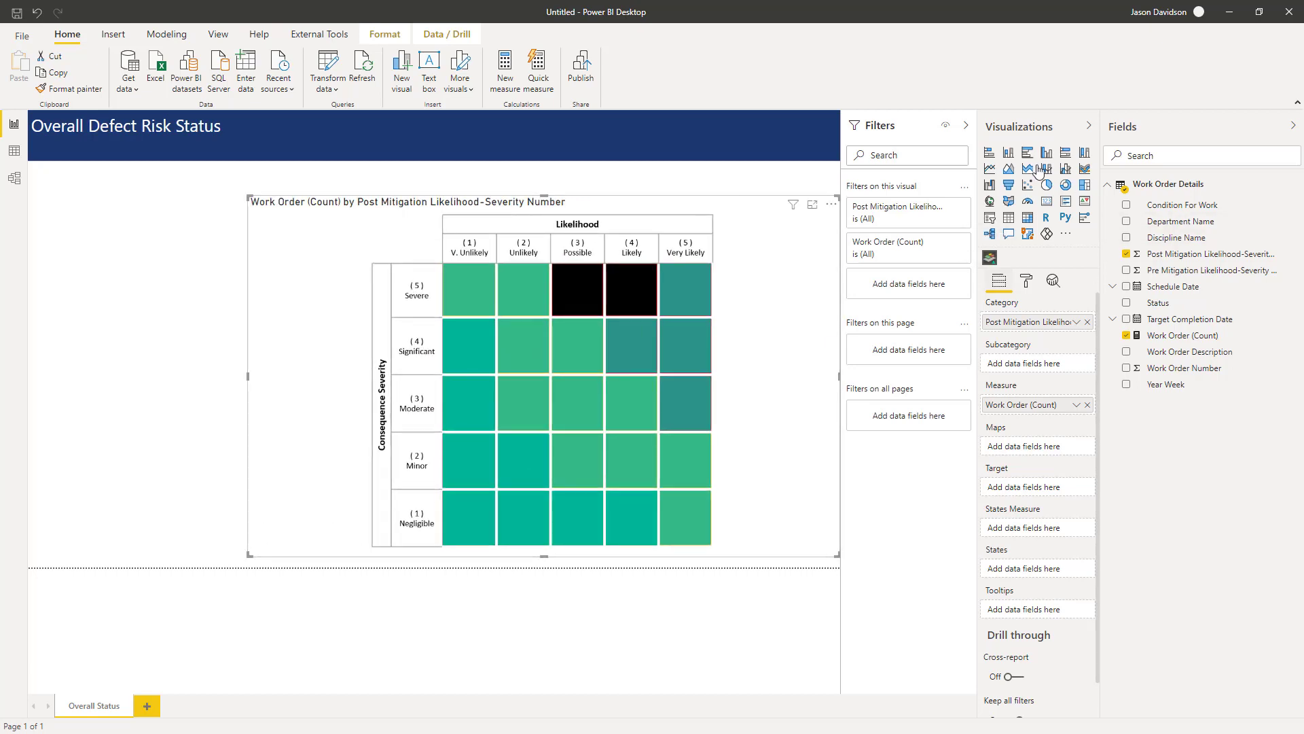
pyautogui.click(966, 127)
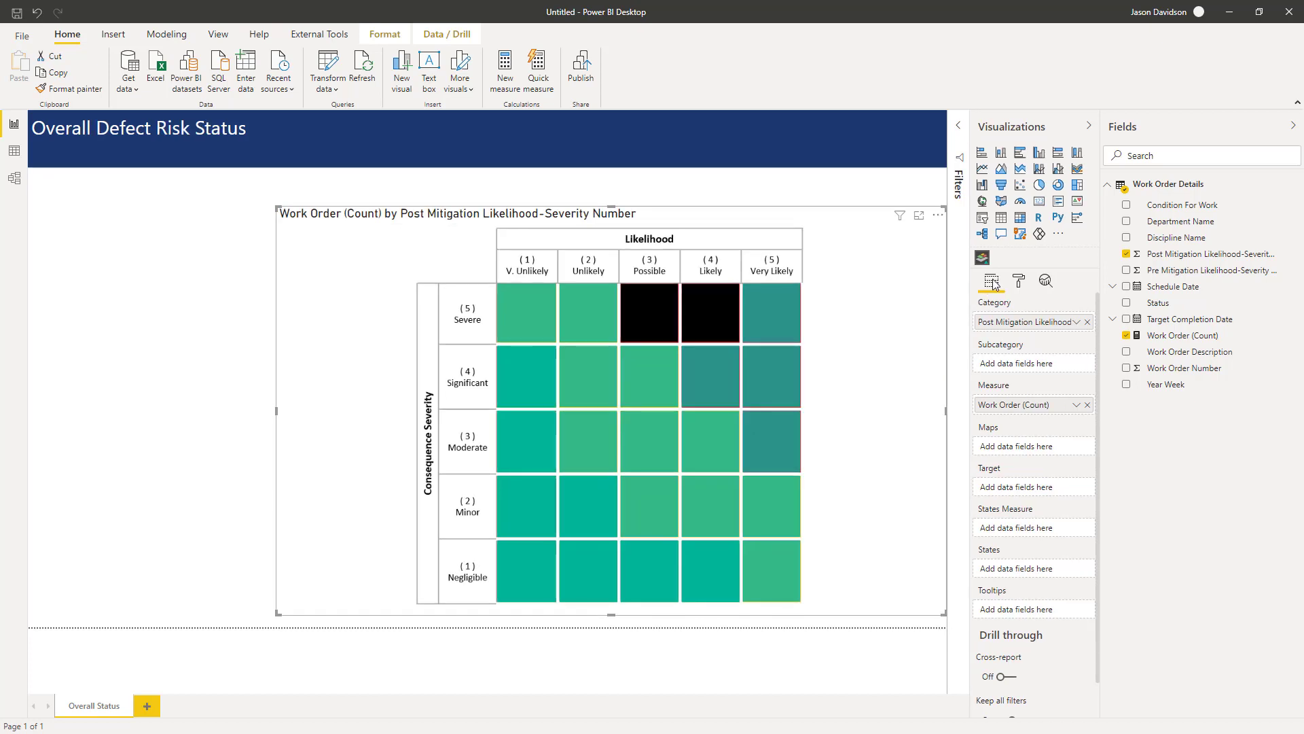
# - Set the matrix's Data colors default cell colour to white
pyautogui.click(1020, 282)
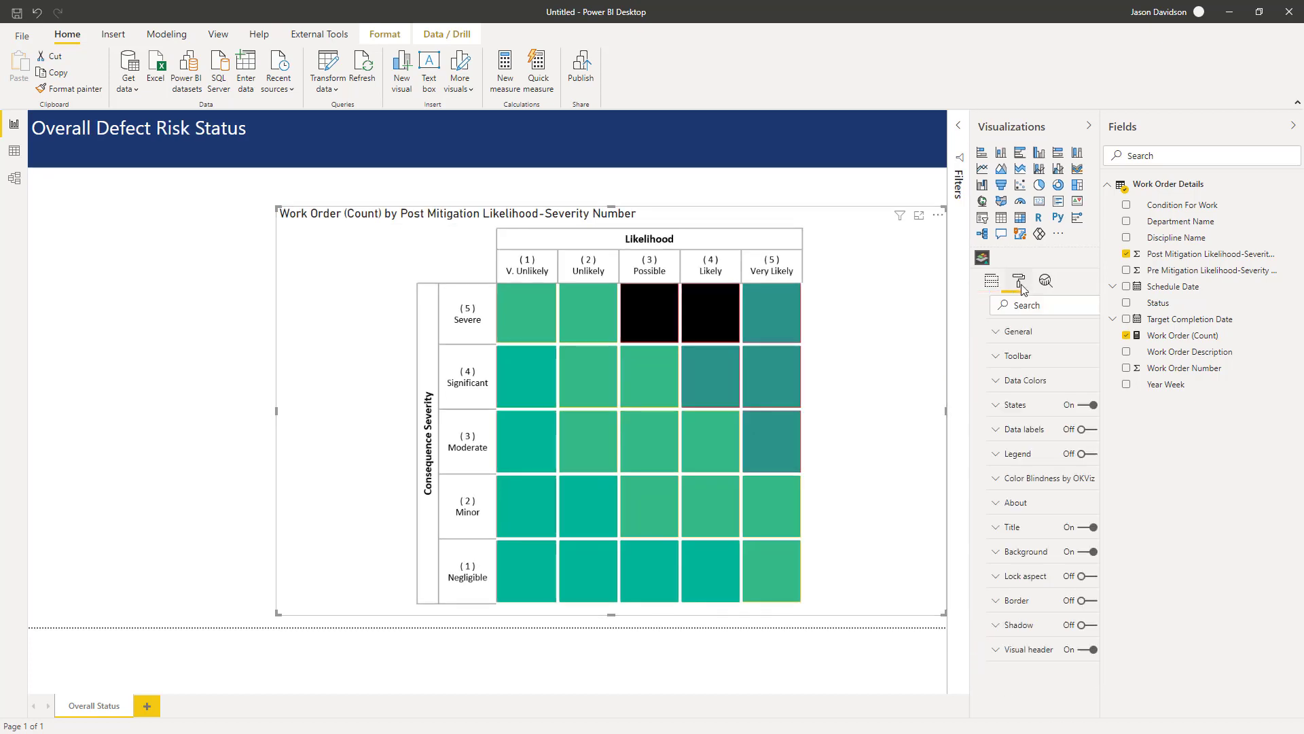
pyautogui.click(997, 336)
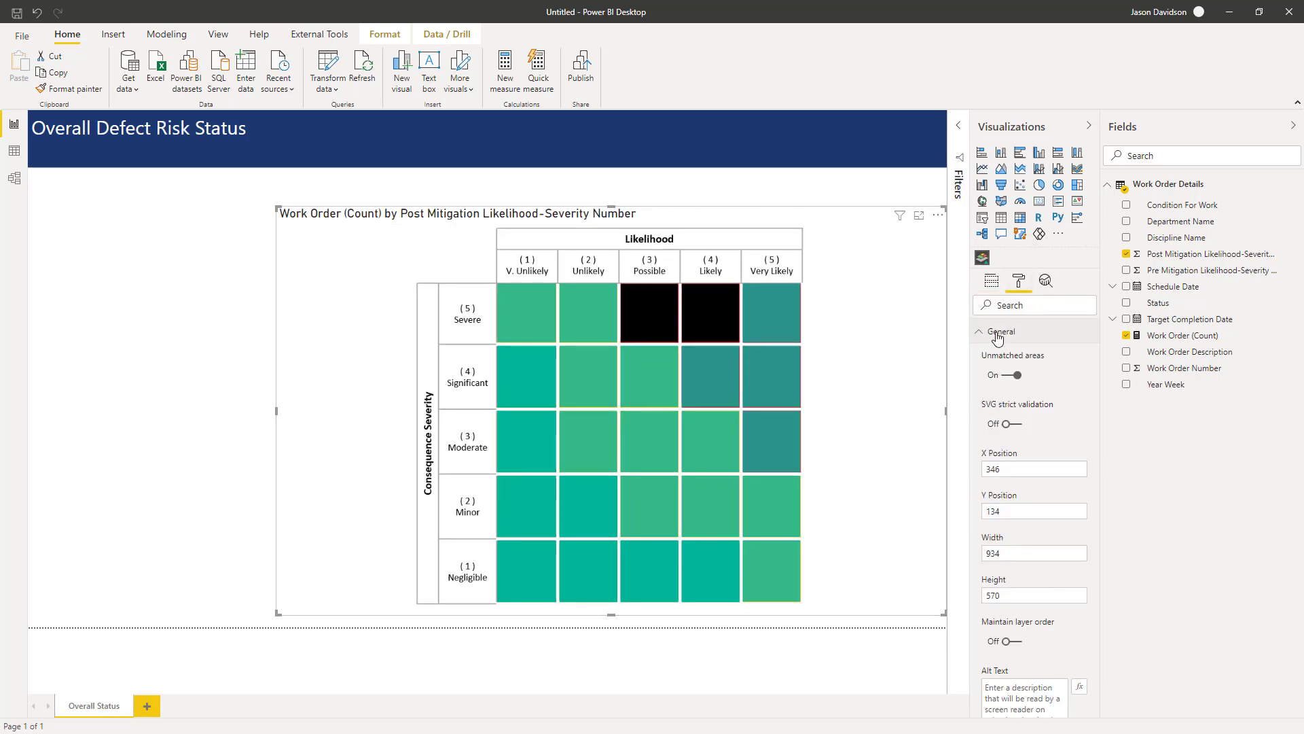
pyautogui.click(1015, 377)
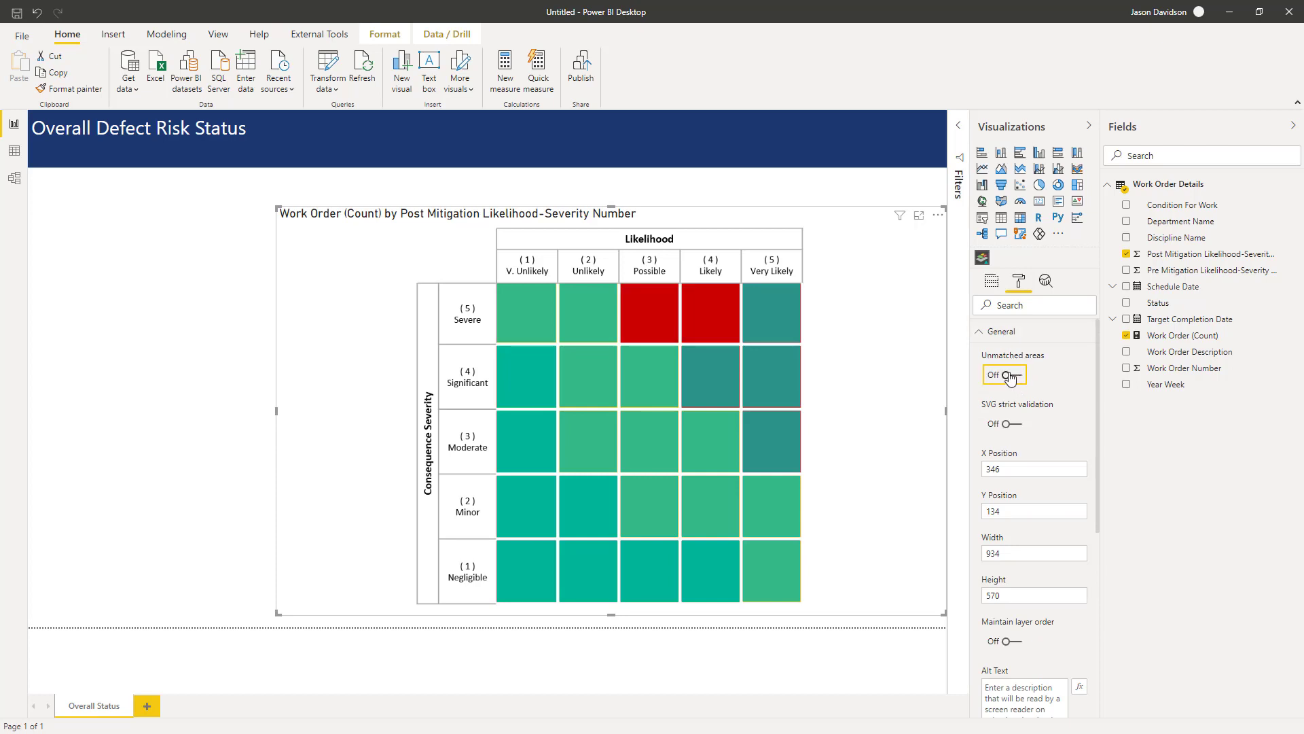
pyautogui.click(1011, 378)
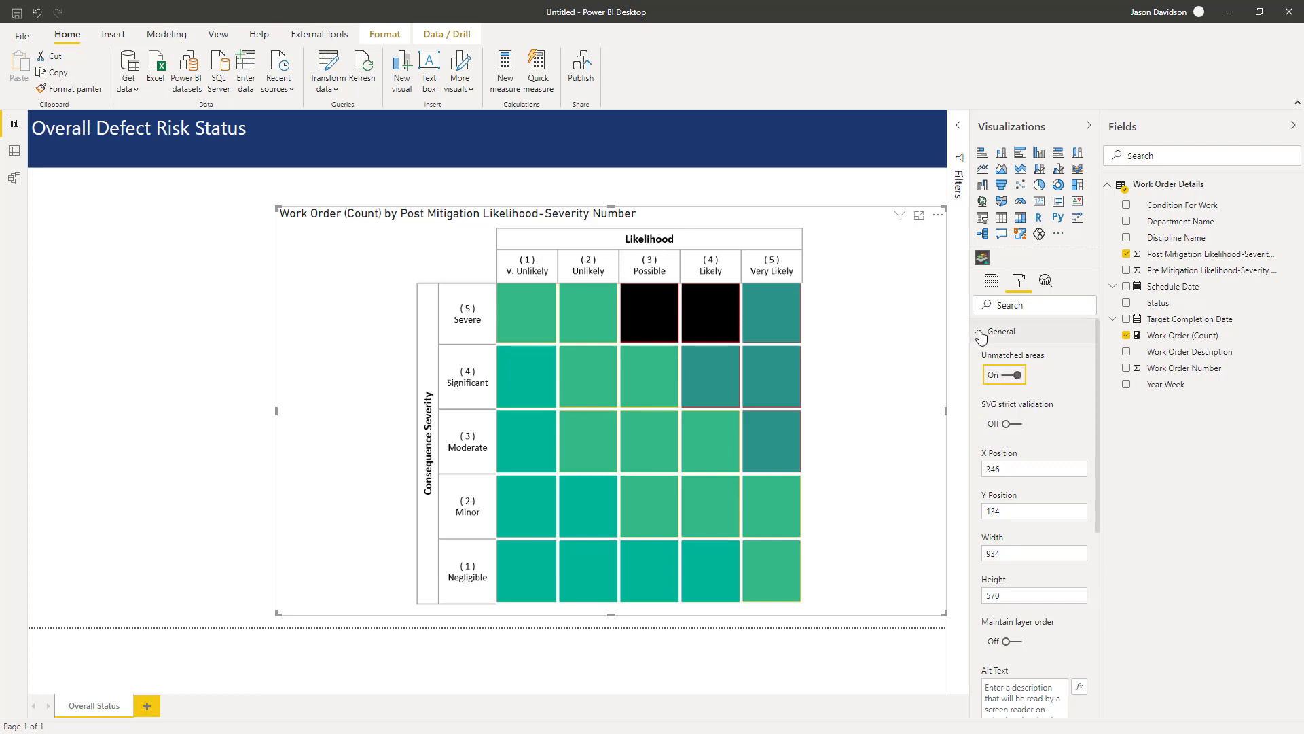
pyautogui.click(980, 332)
pyautogui.click(992, 382)
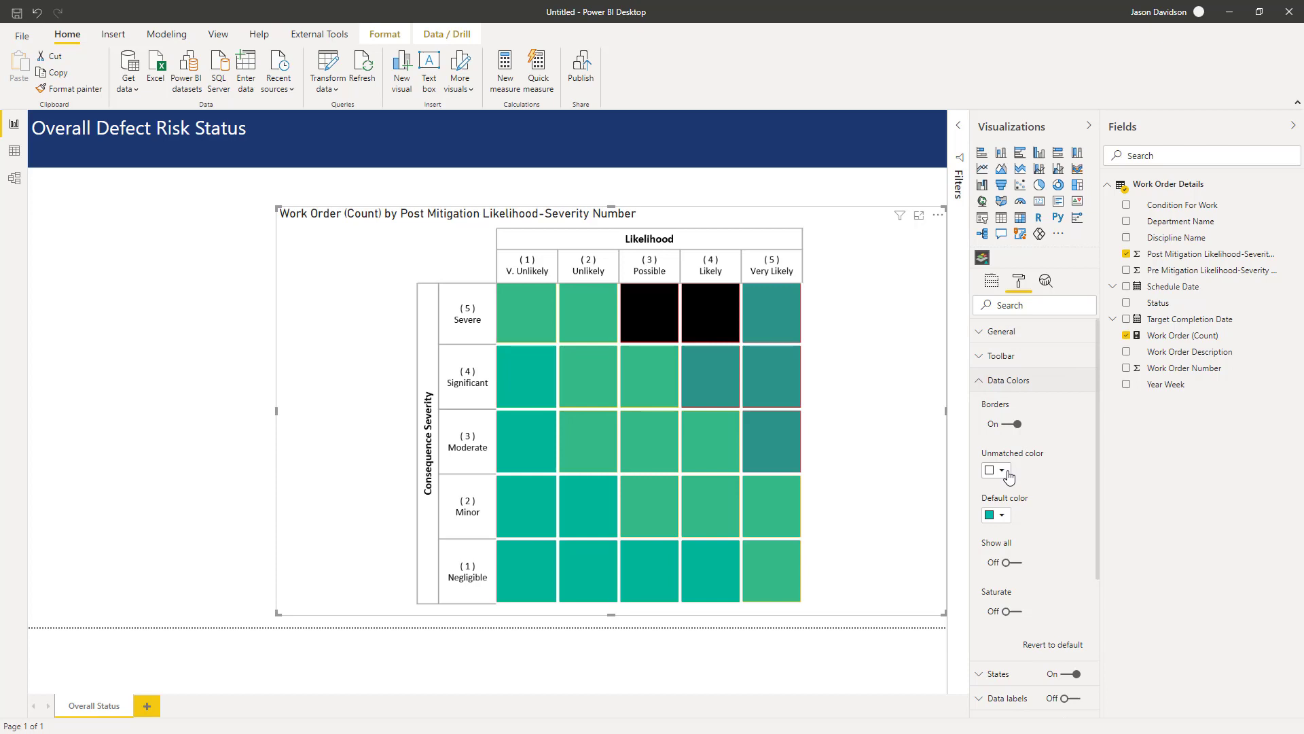
pyautogui.click(1004, 517)
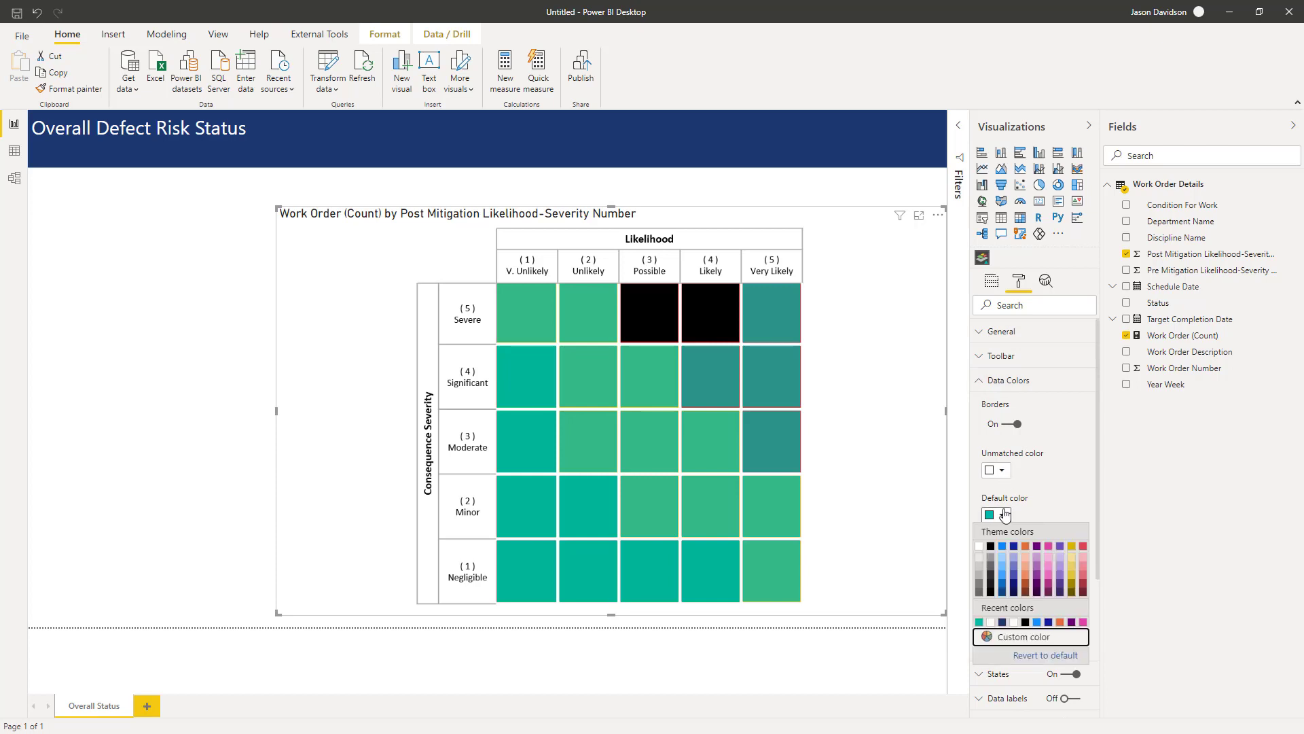
pyautogui.click(980, 546)
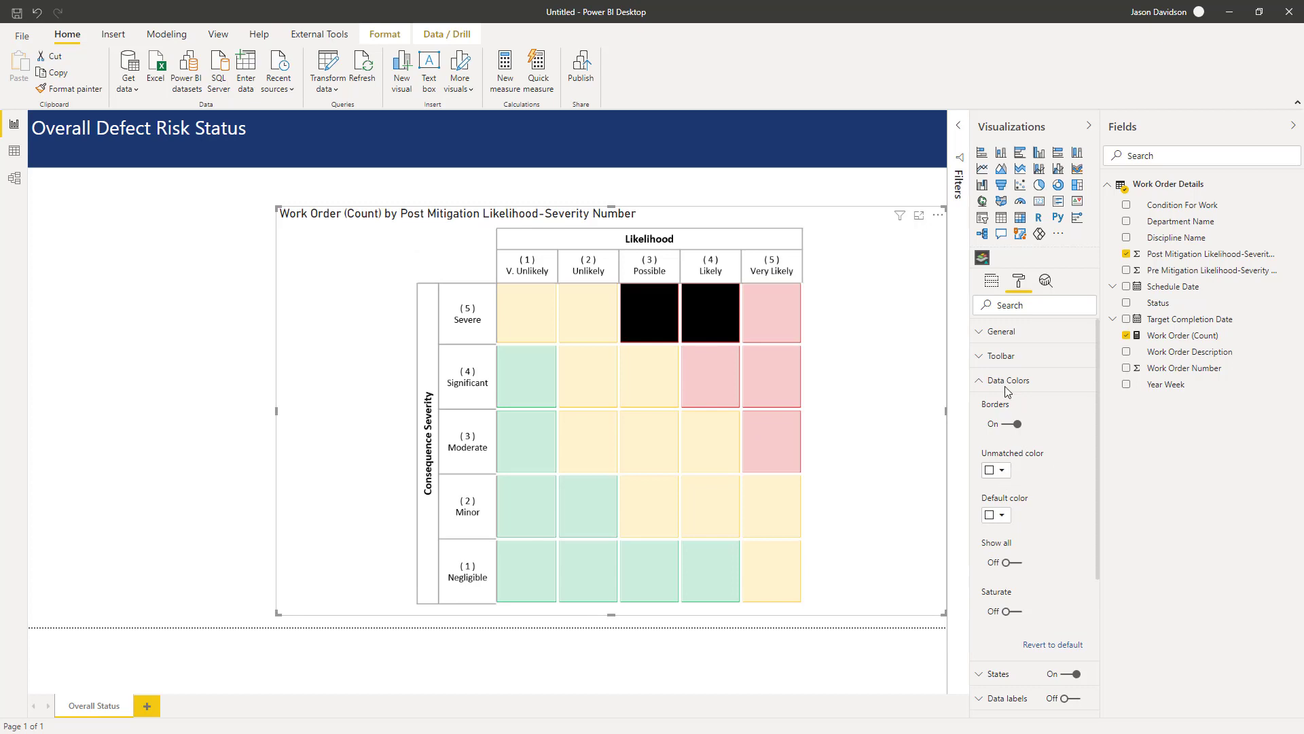
# - Set the matrix's unmatched colour to white
pyautogui.click(983, 333)
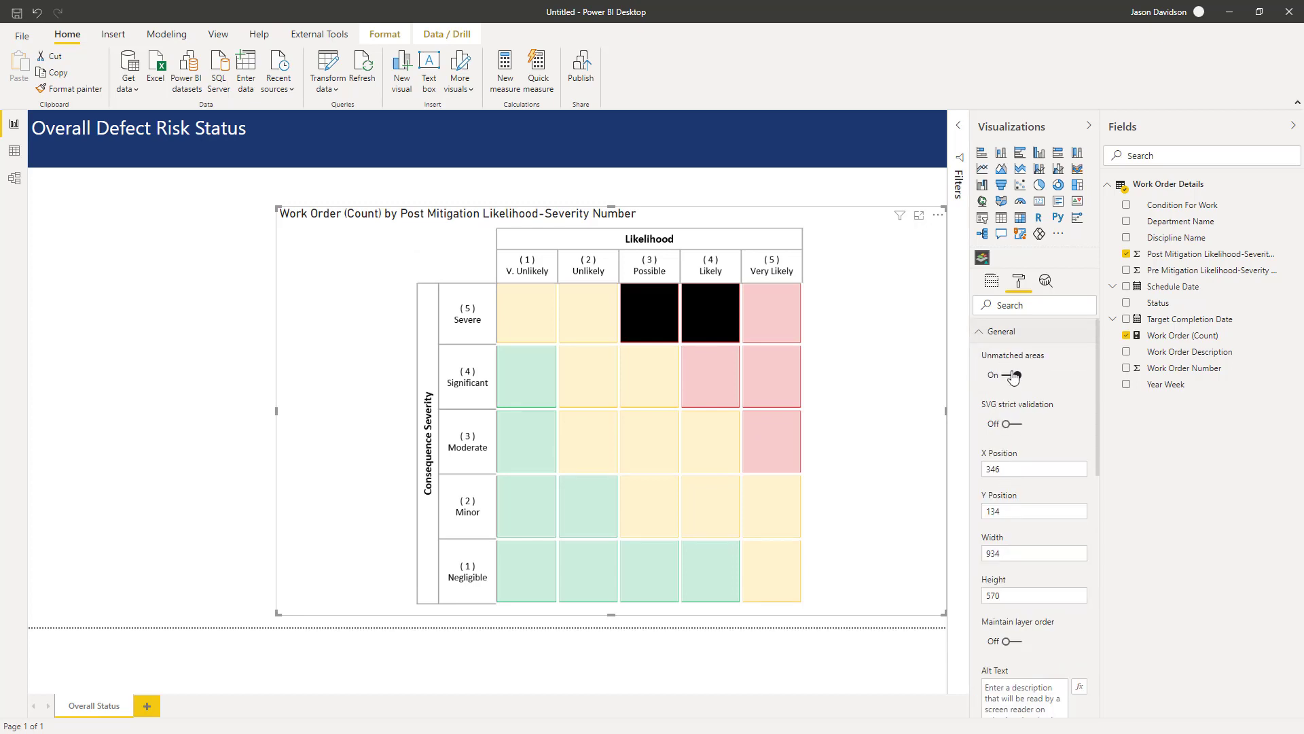
pyautogui.click(1003, 331)
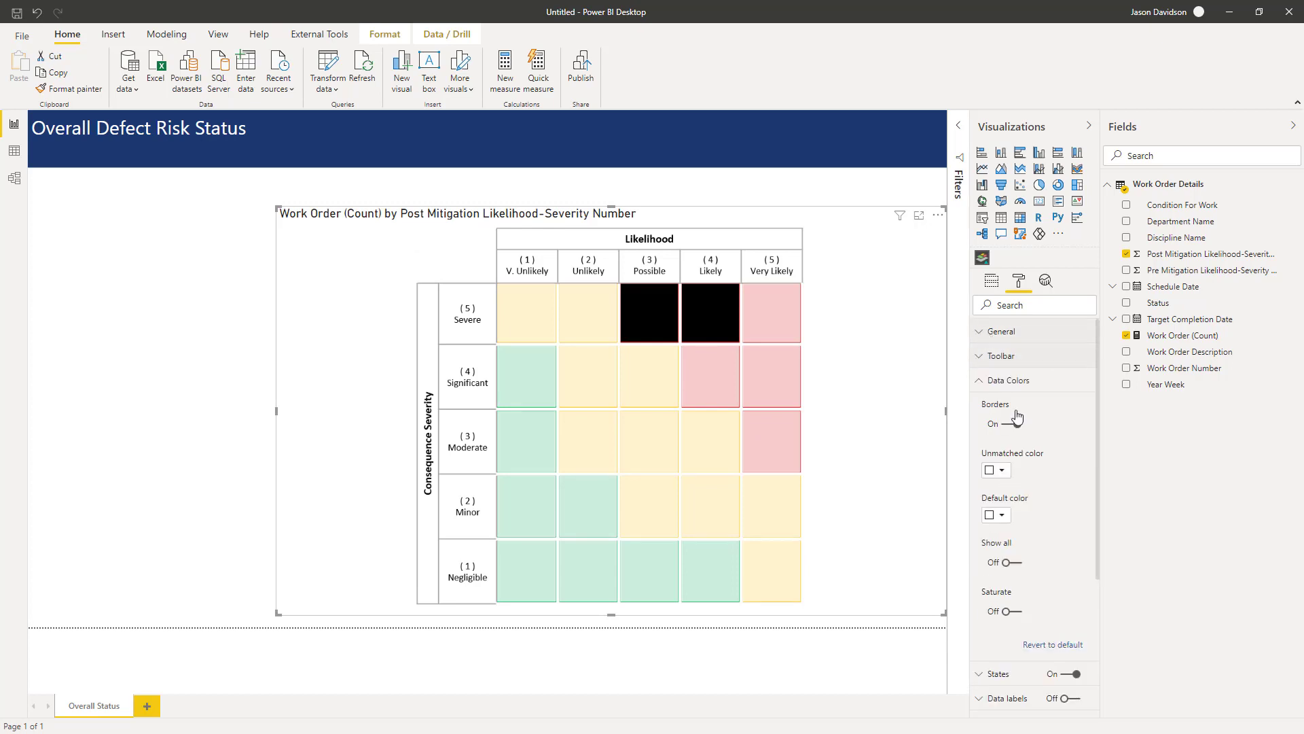
pyautogui.click(1002, 472)
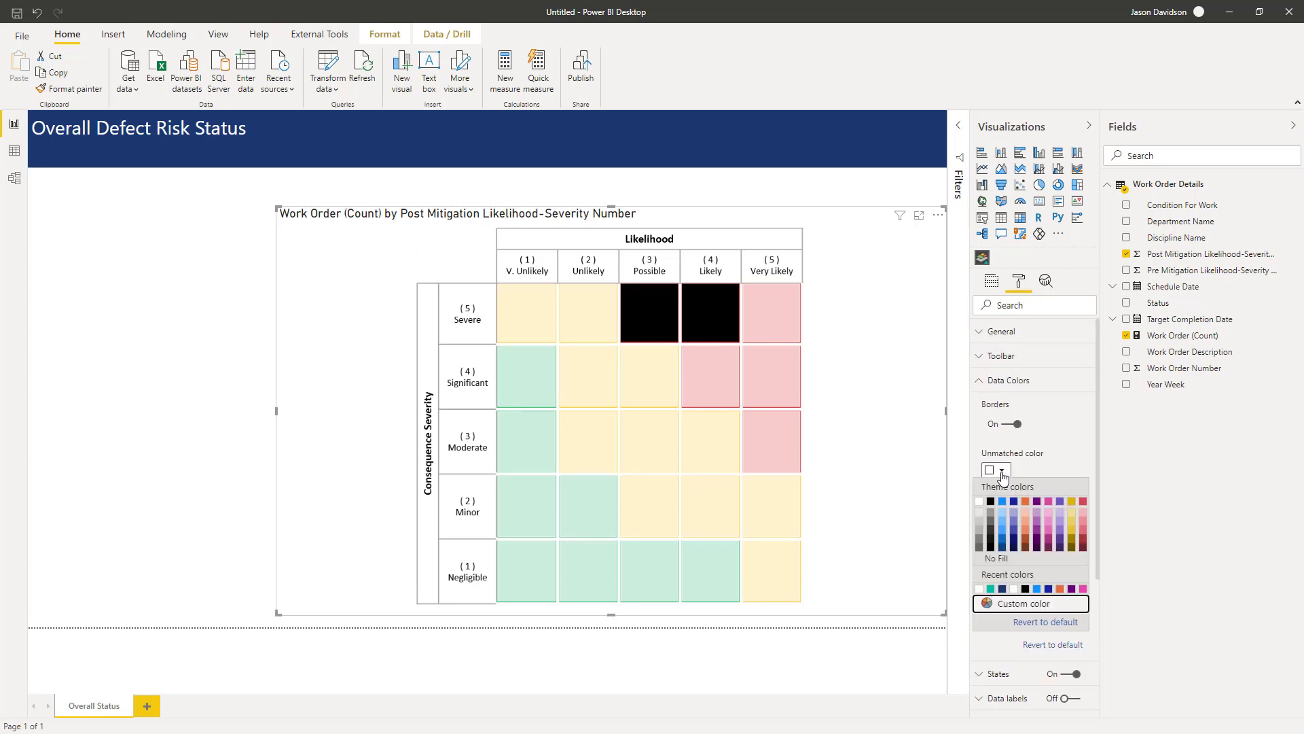
pyautogui.click(980, 502)
pyautogui.moveTo(1210, 254)
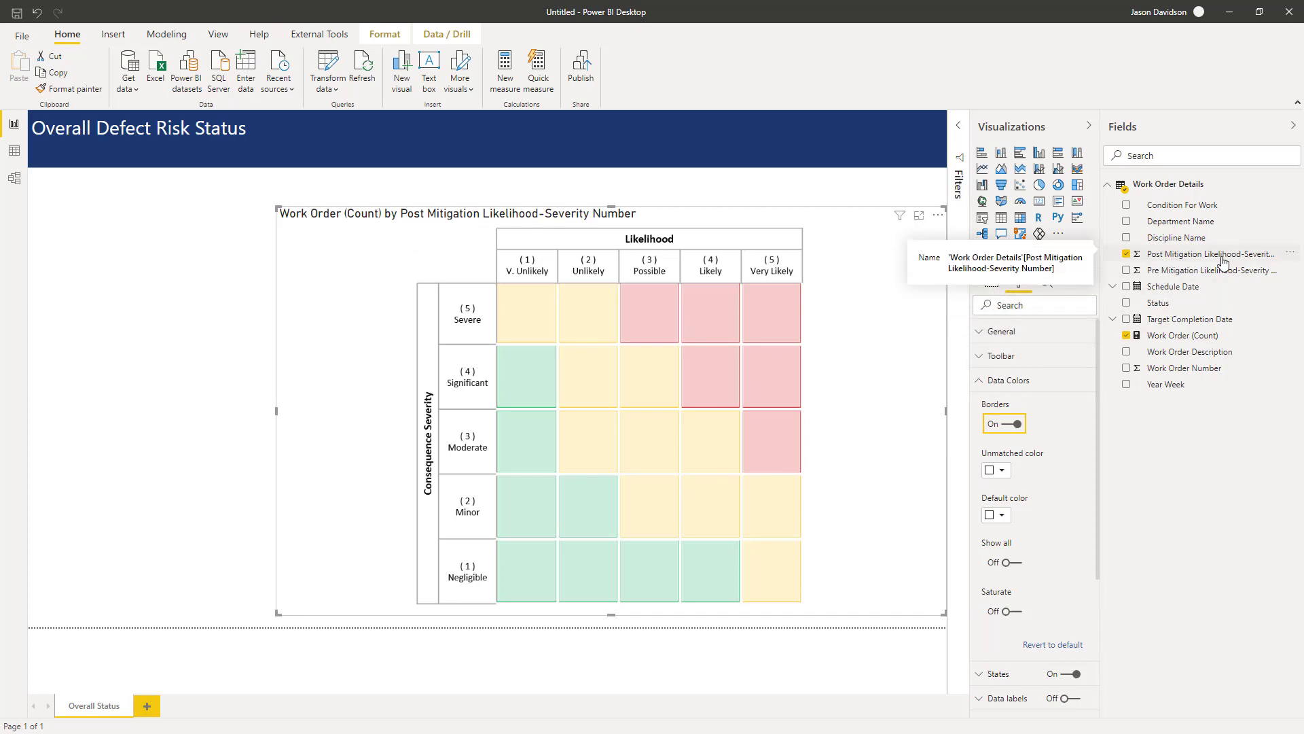
# - Turn data labels on and set them to display each cell's data value
pyautogui.click(979, 381)
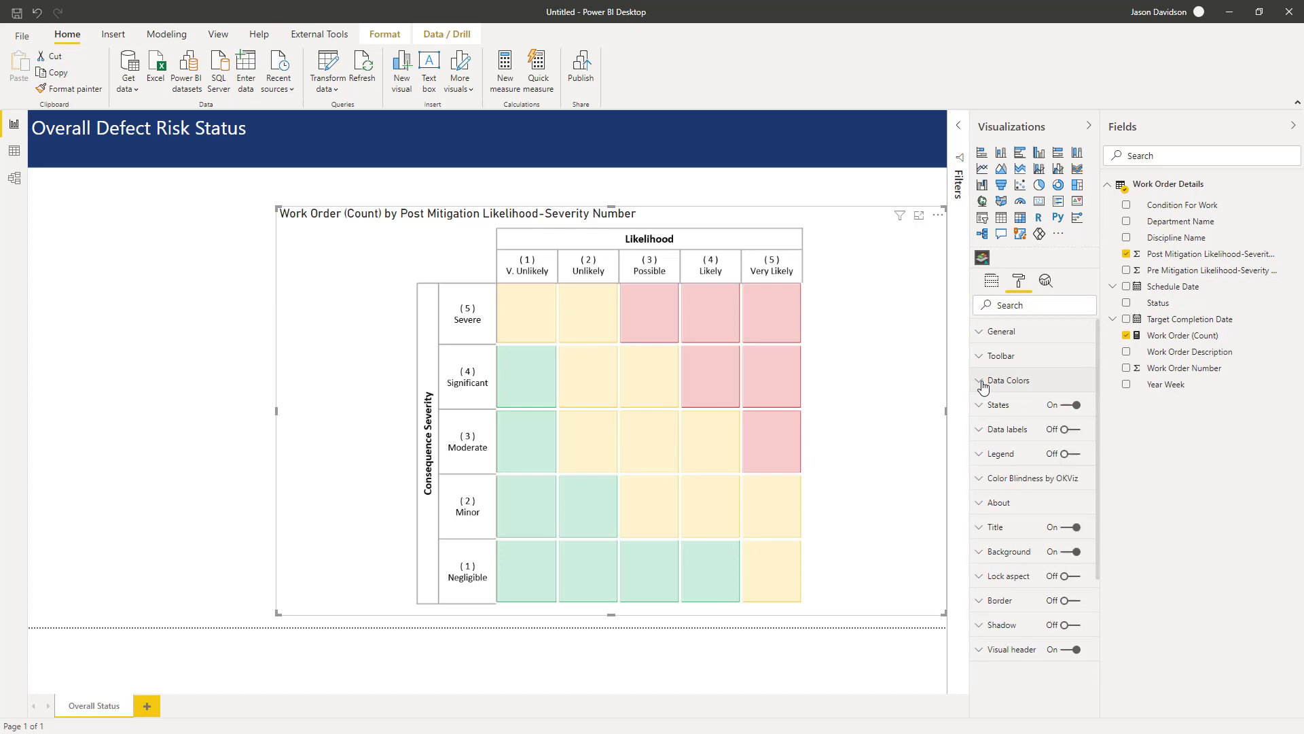
pyautogui.click(993, 284)
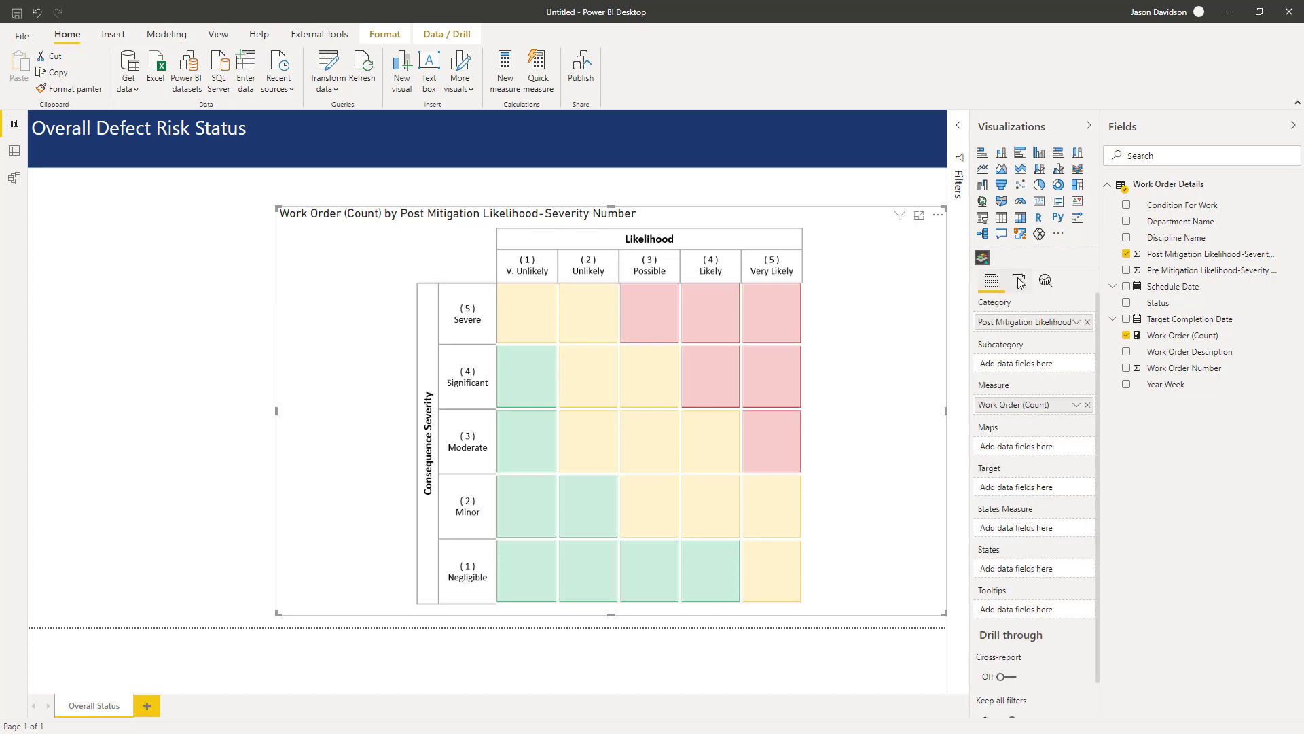
pyautogui.click(1020, 282)
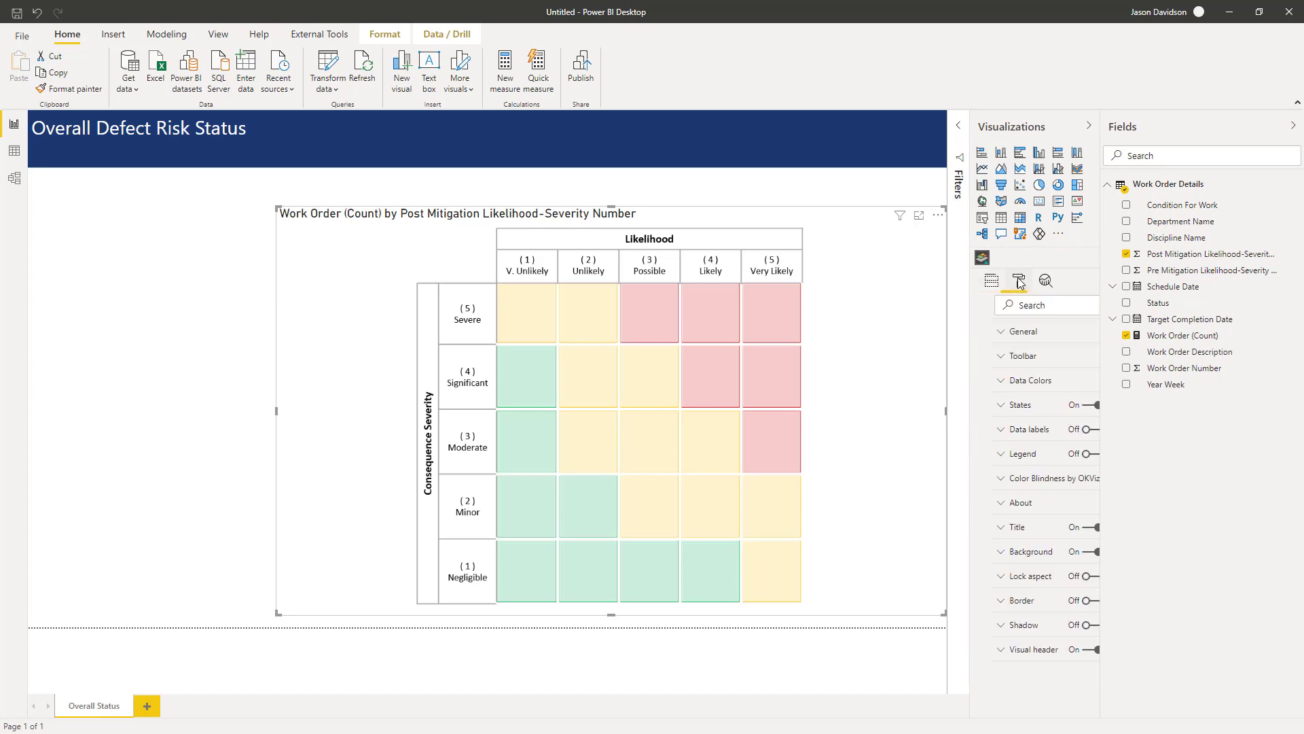
pyautogui.click(990, 430)
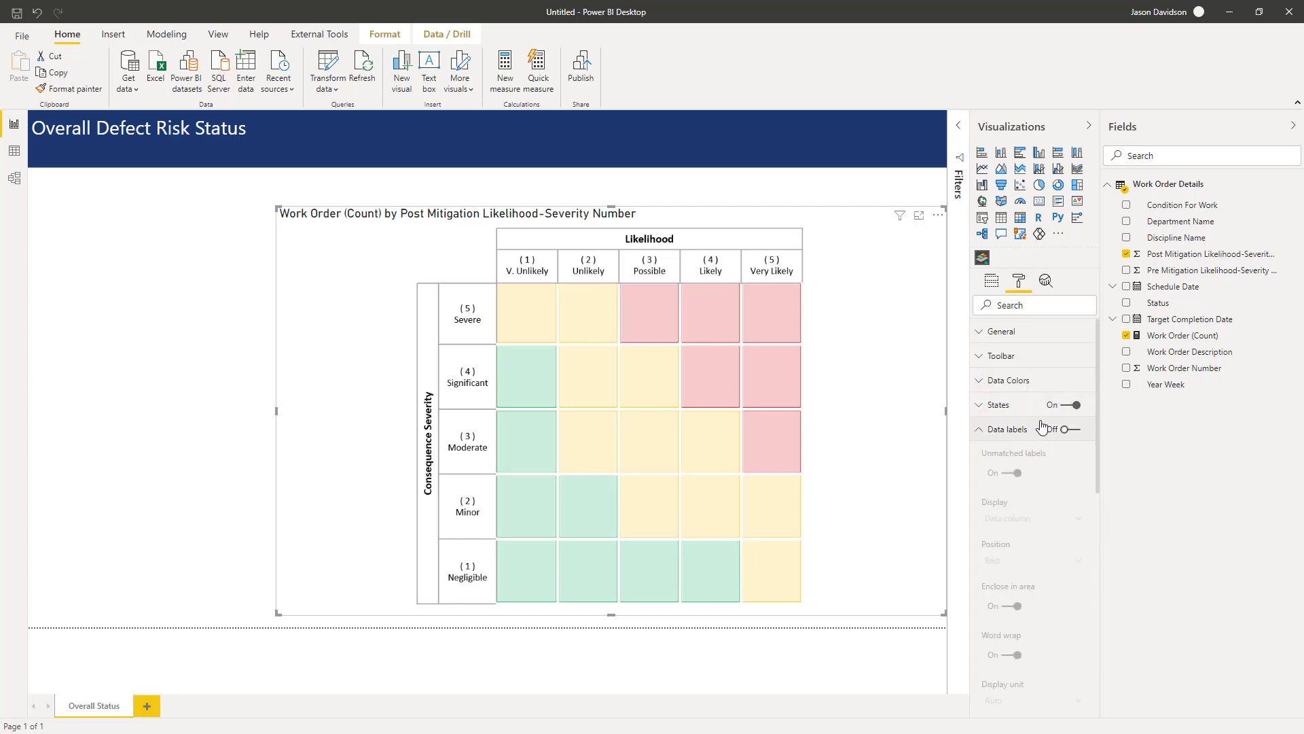
pyautogui.click(1065, 429)
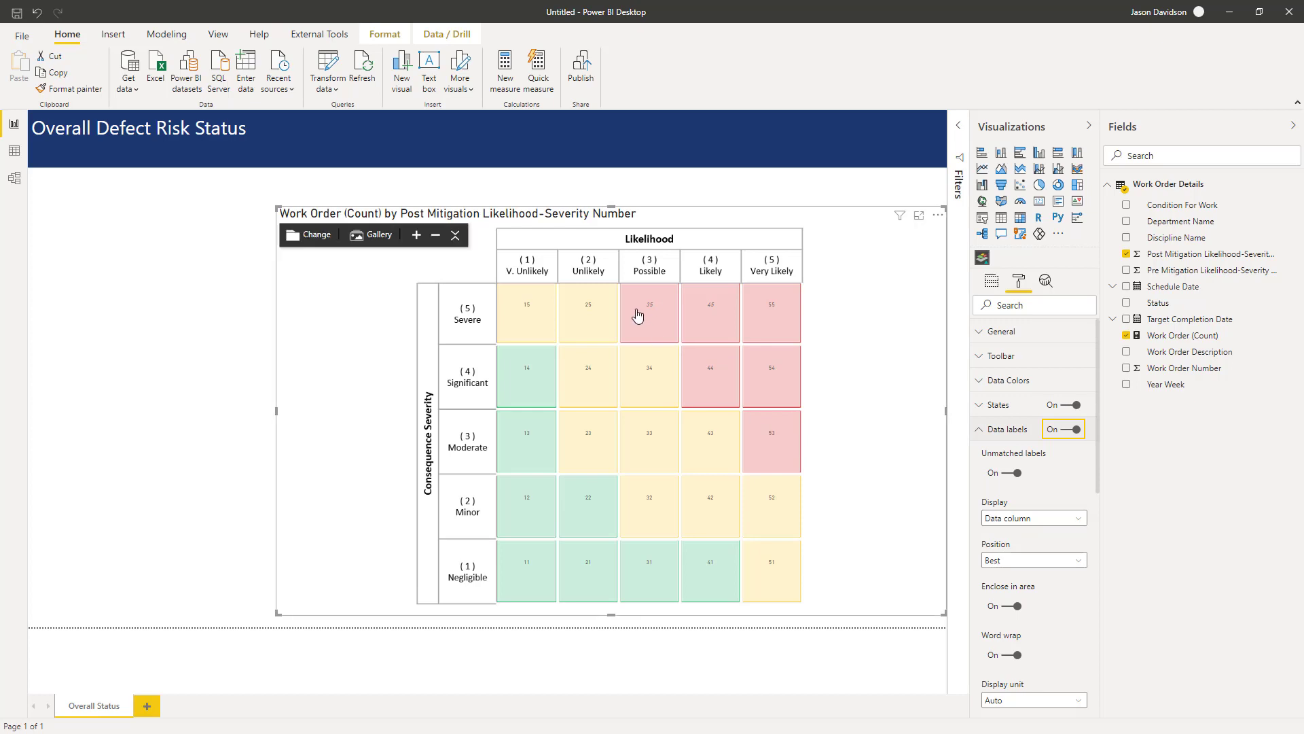
pyautogui.moveTo(650, 313)
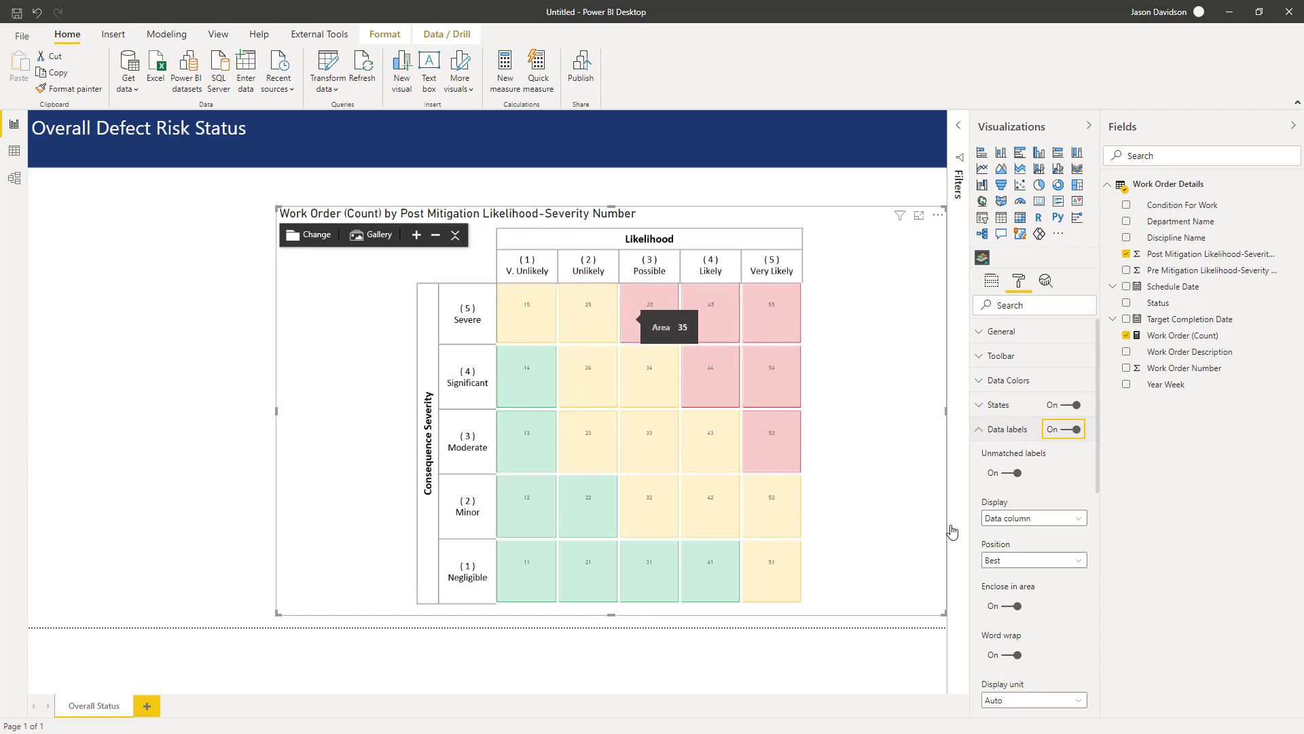
pyautogui.click(1024, 519)
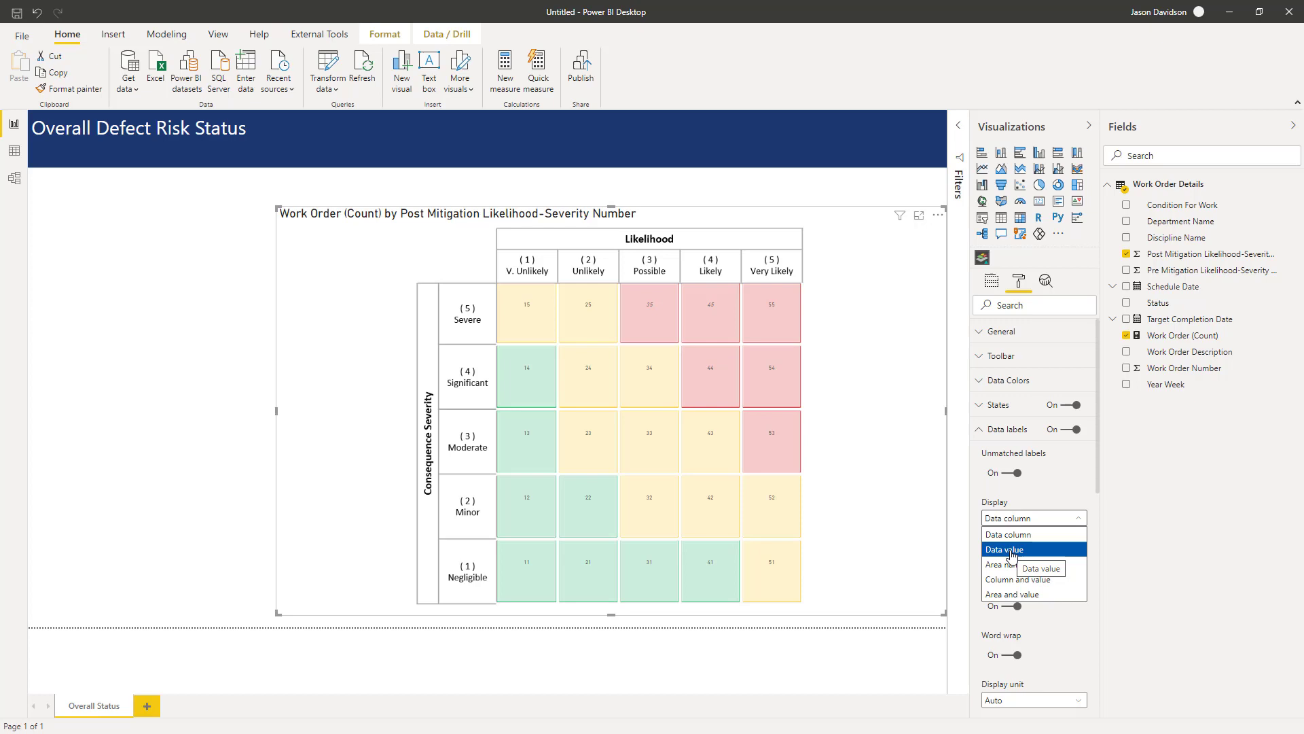
pyautogui.click(1012, 552)
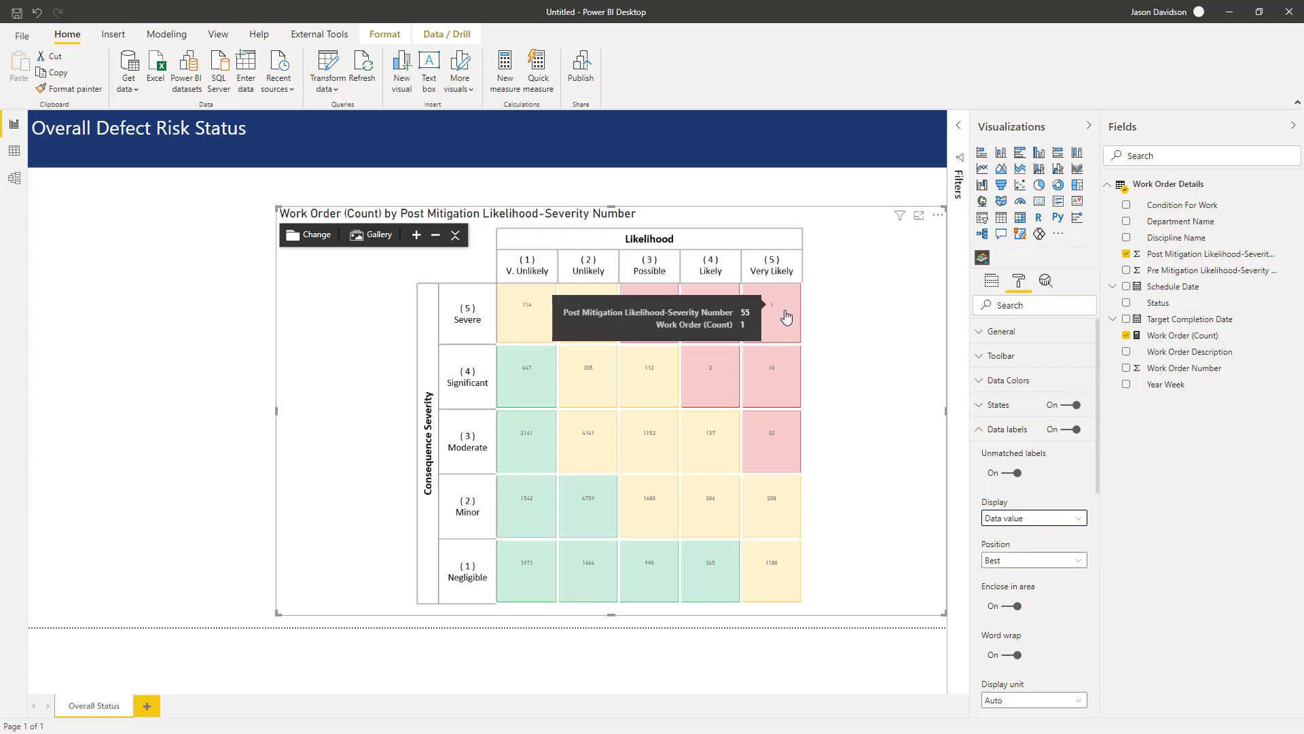
# - Position the data labels in the middle of the matrix cells
pyautogui.click(1019, 563)
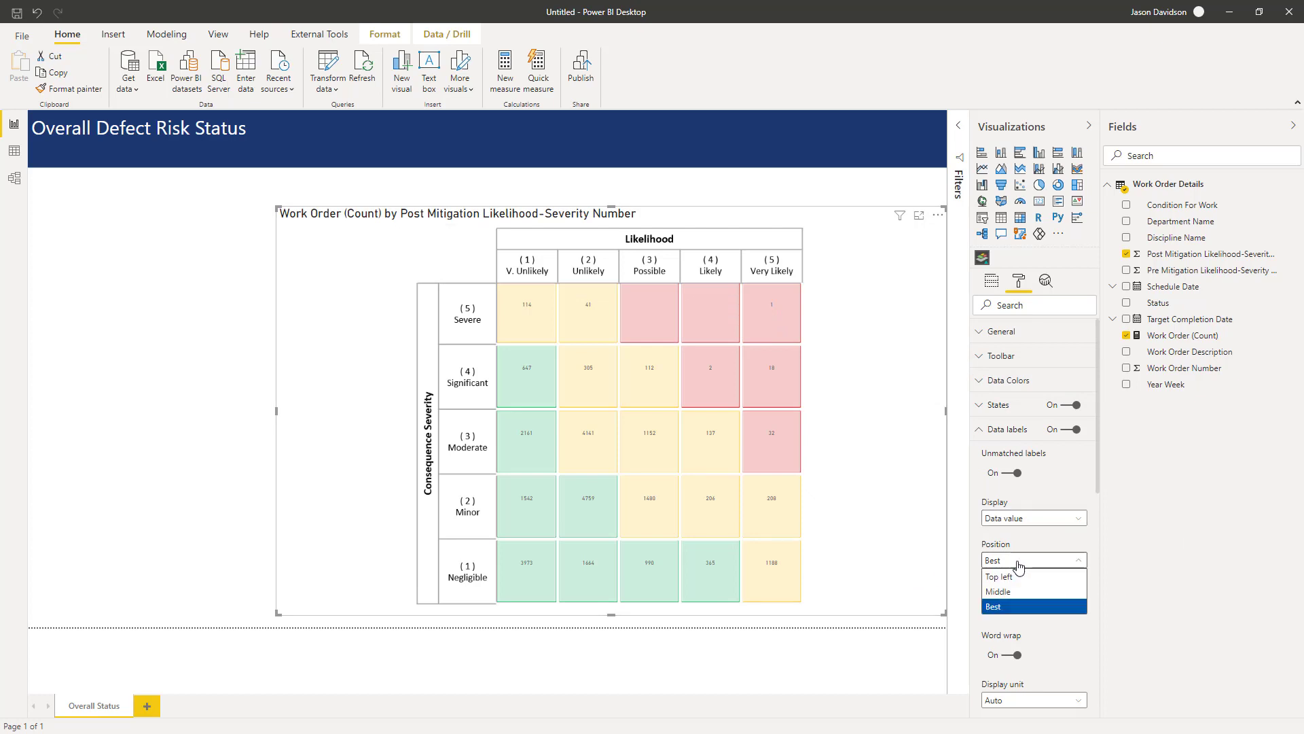
pyautogui.click(1007, 591)
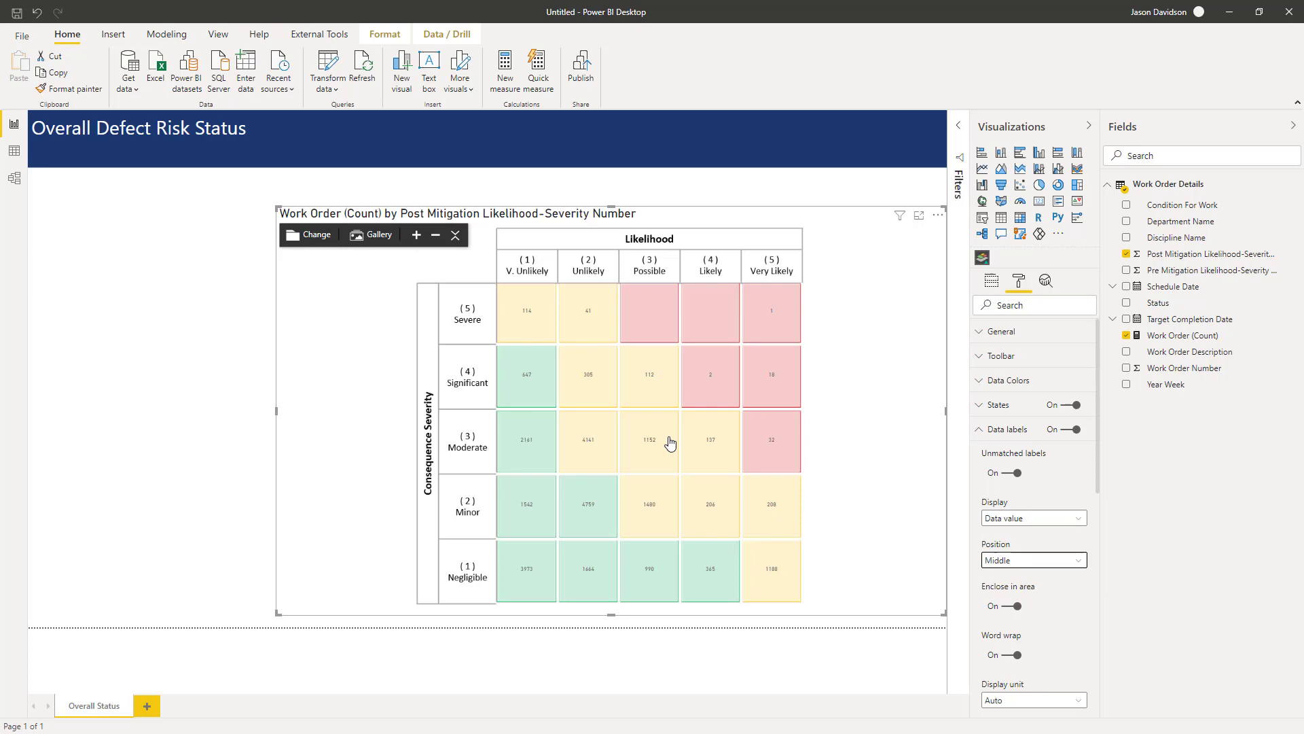
pyautogui.moveTo(1098, 446); pyautogui.dragTo(1115, 581)
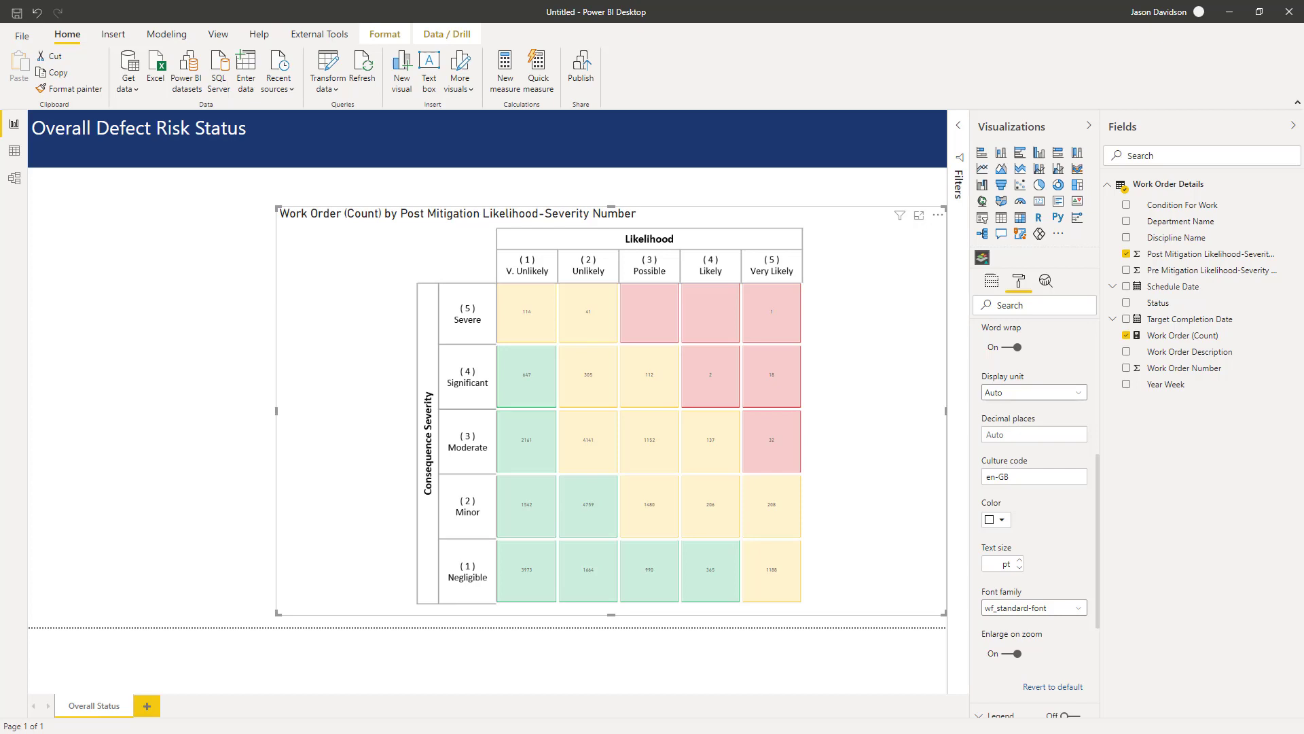
# - Set the label text size to 20 pt and narrow the matrix from its left edge
pyautogui.click(1022, 563)
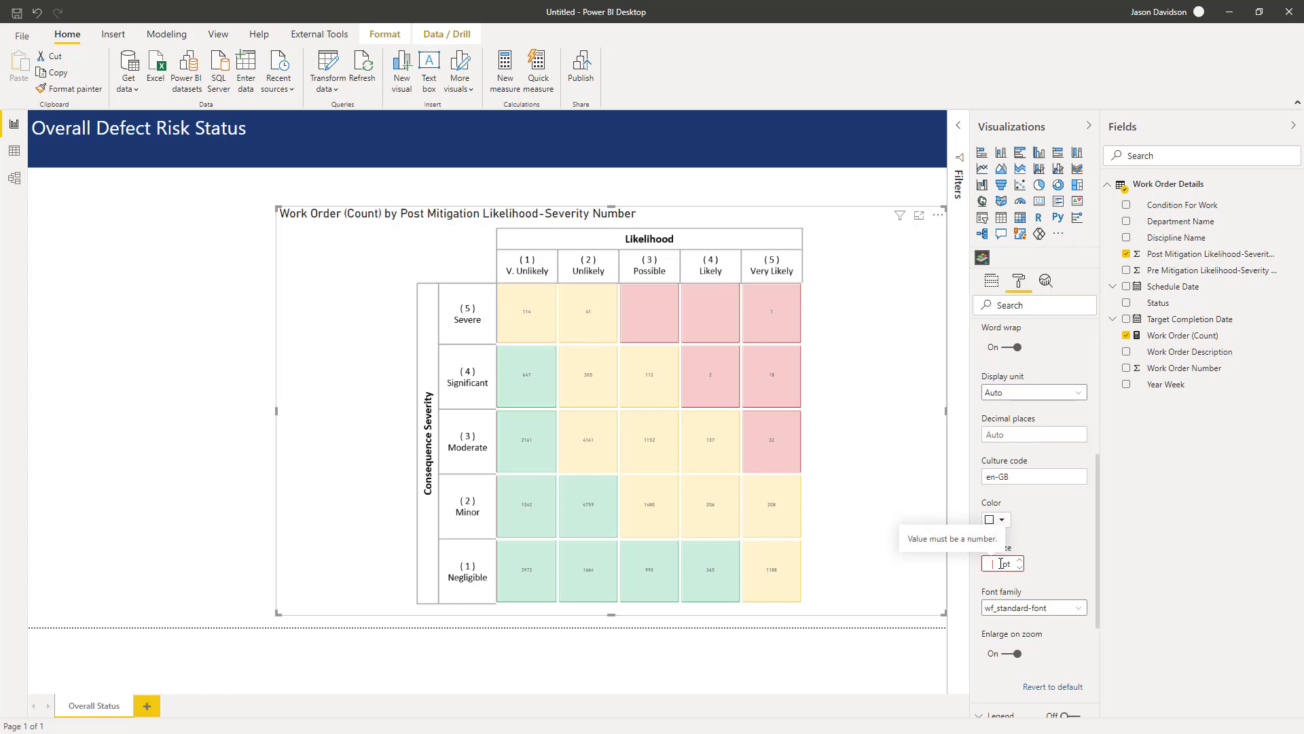
pyautogui.write('35')
pyautogui.press('Return')
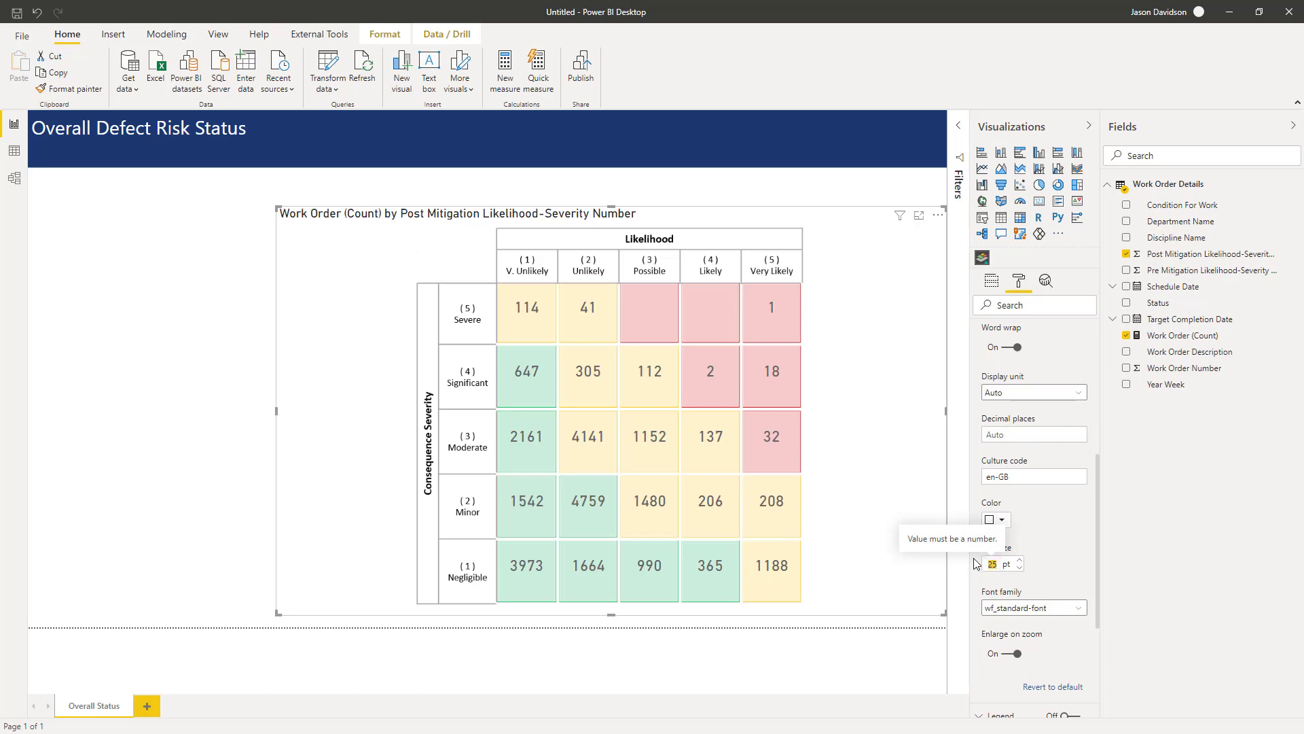
pyautogui.write('20')
pyautogui.press('Return')
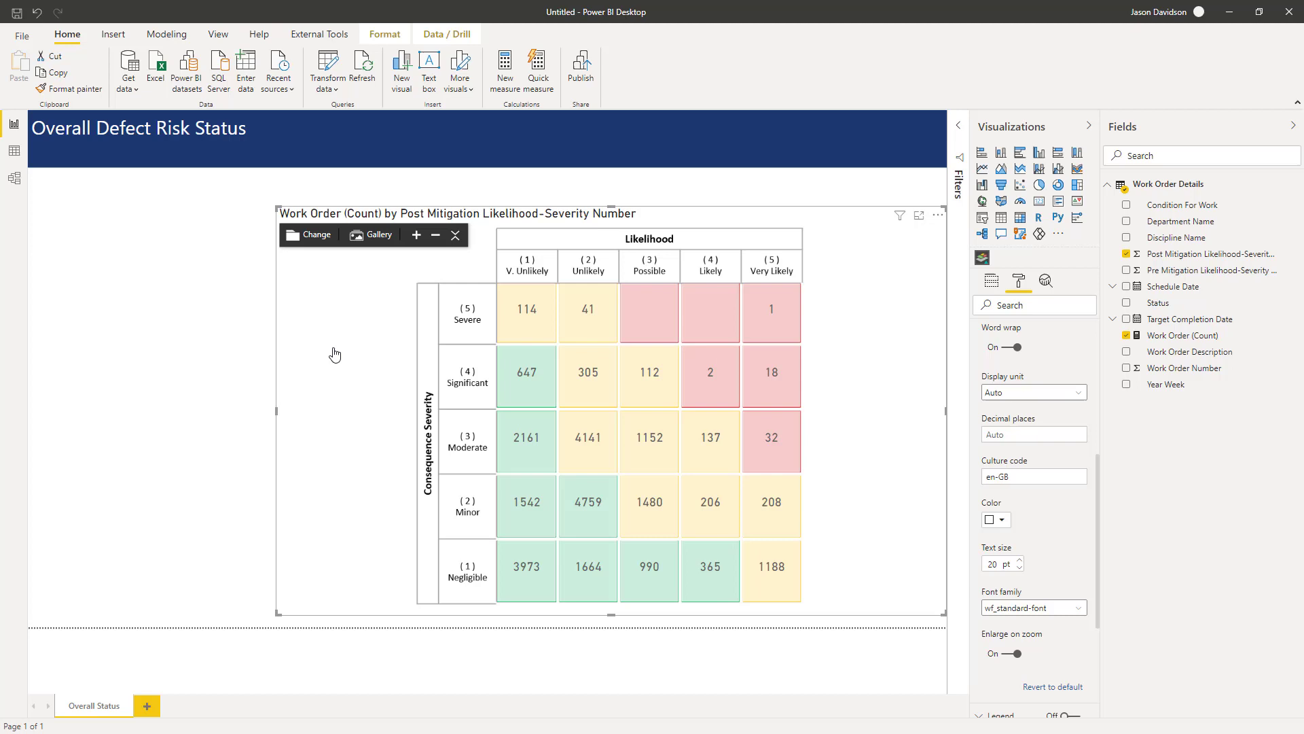
pyautogui.moveTo(406, 411)
pyautogui.moveTo(278, 413)
pyautogui.mouseDown()
pyautogui.moveTo(498, 433)
pyautogui.moveTo(474, 426)
pyautogui.mouseUp()
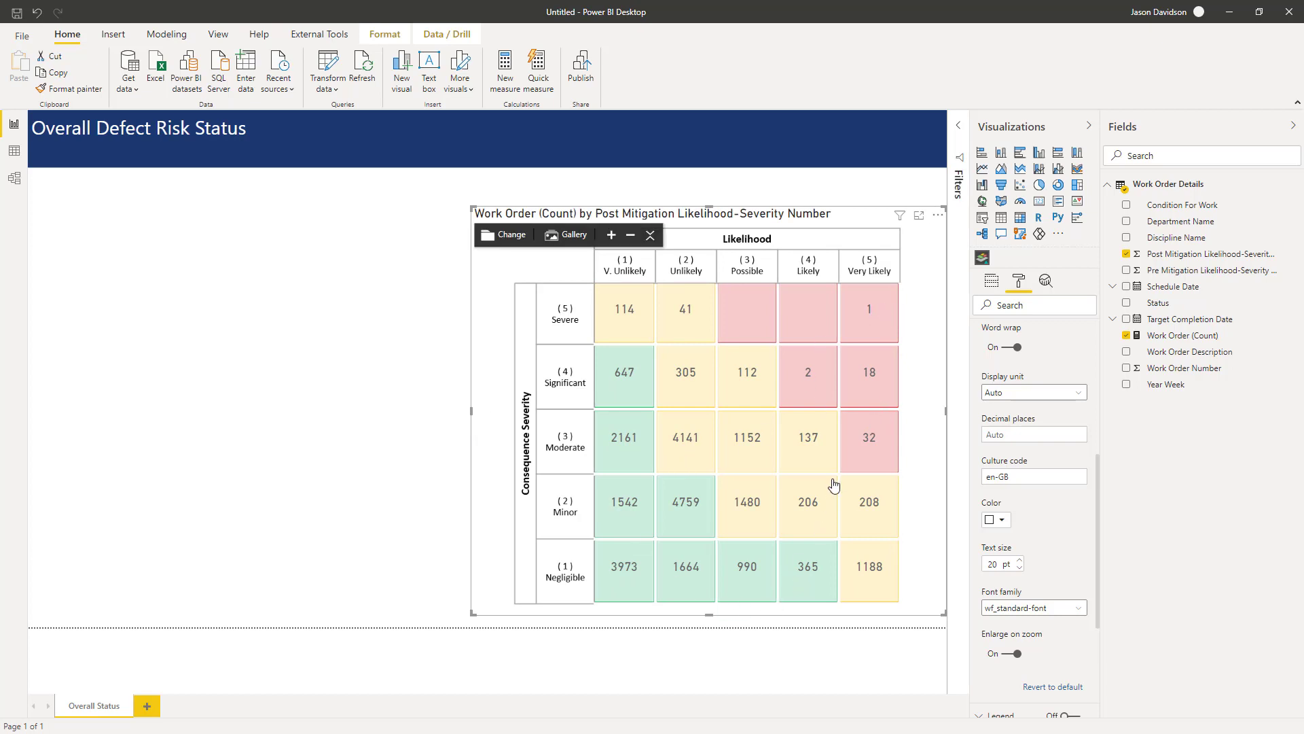
pyautogui.click(14, 153)
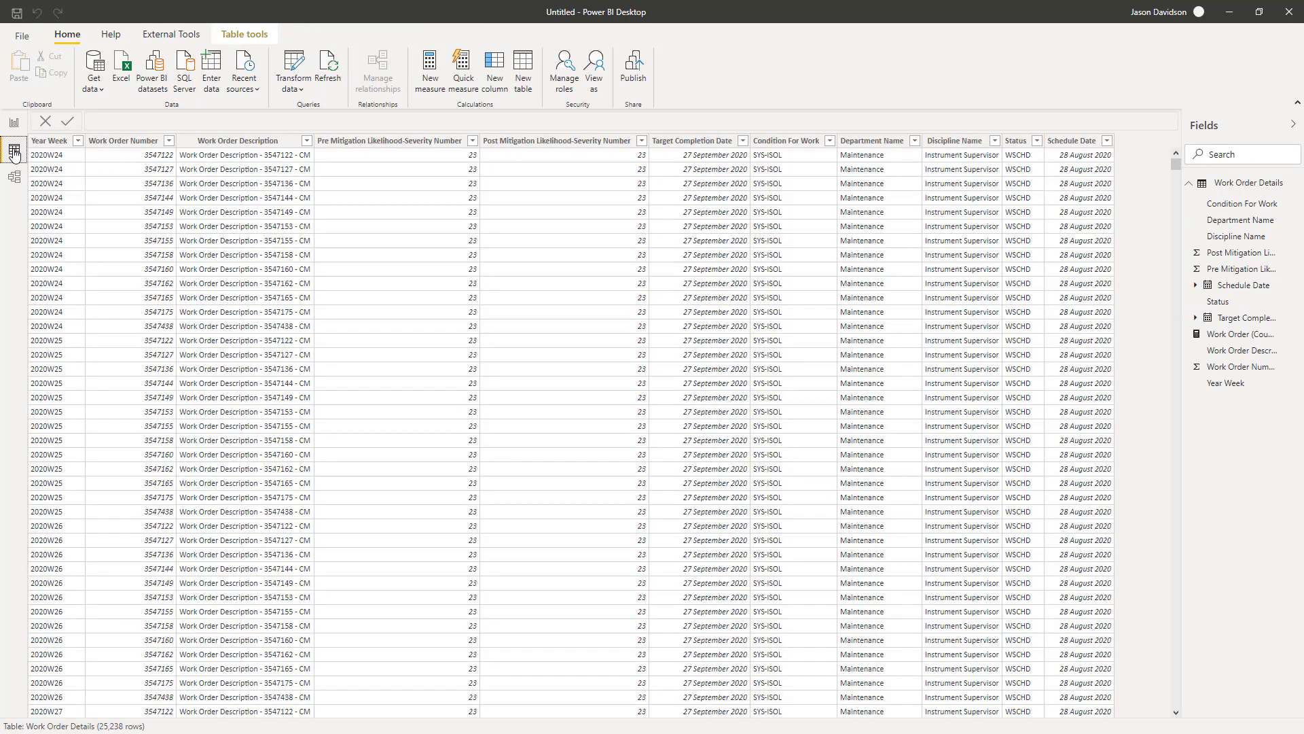
pyautogui.click(78, 141)
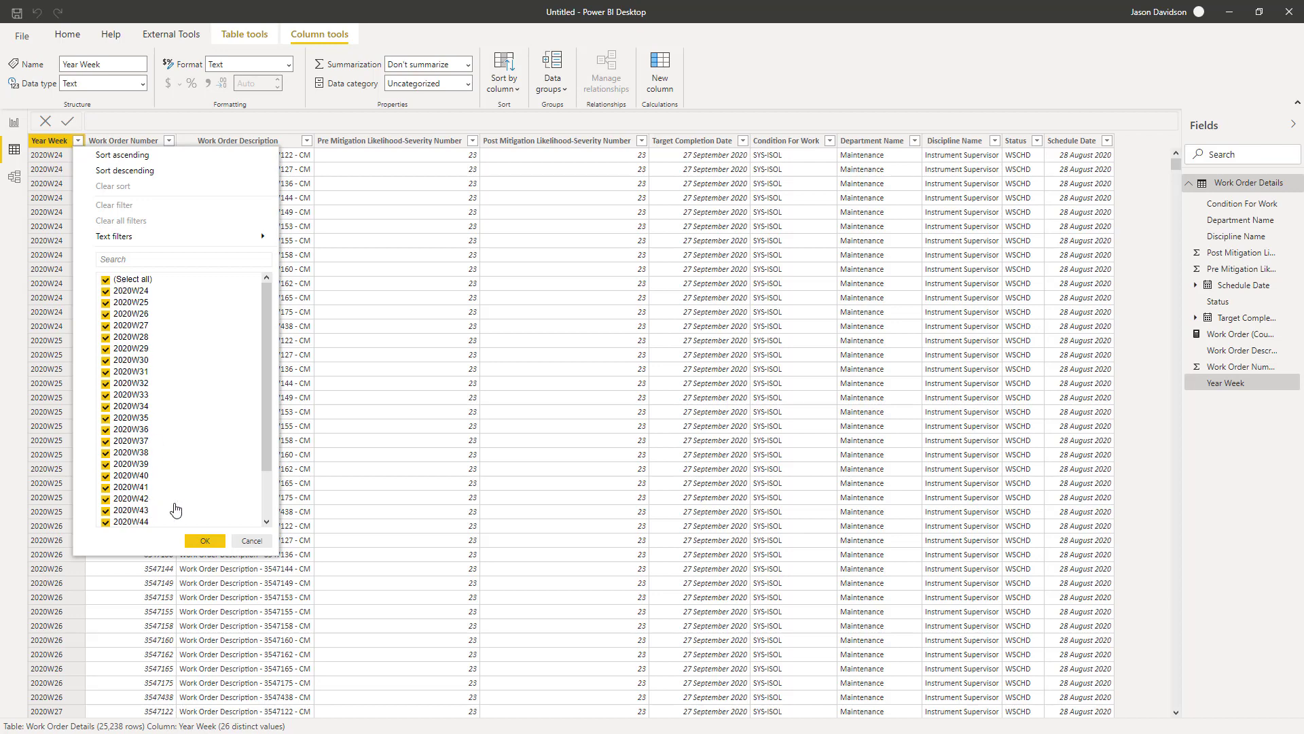
pyautogui.click(265, 541)
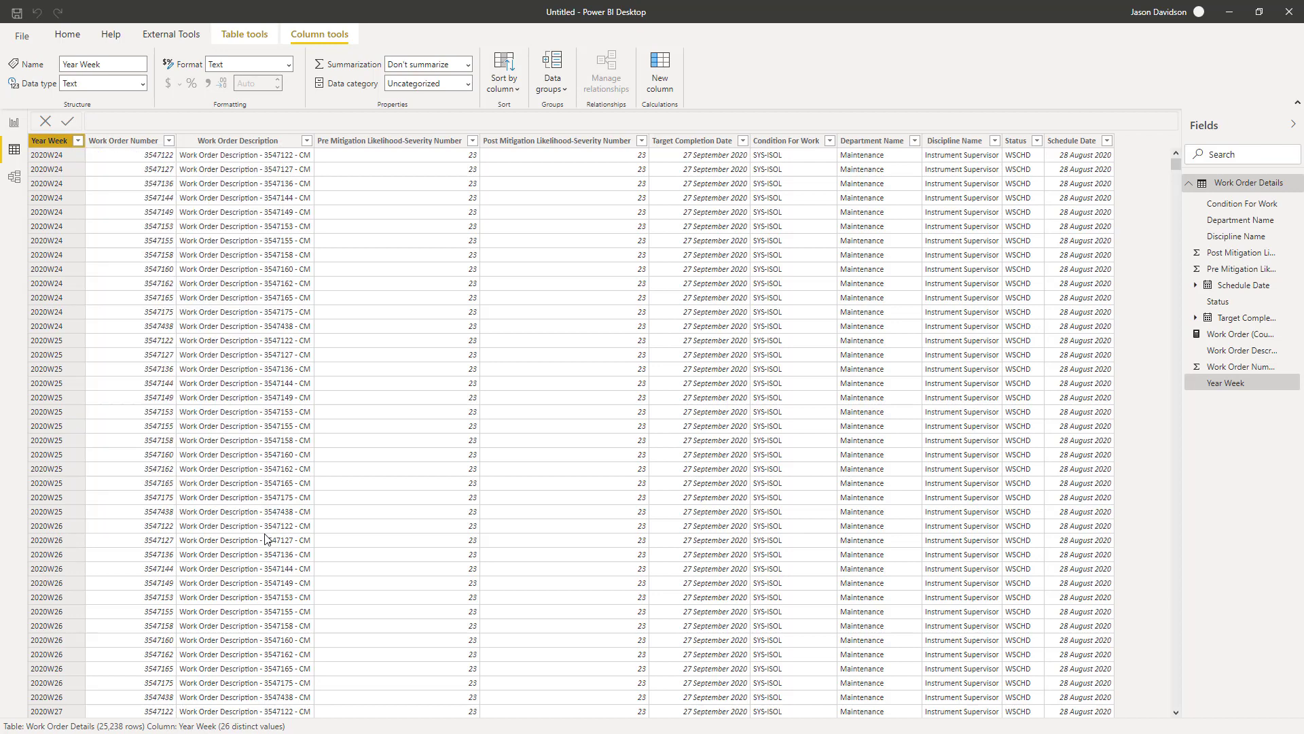
pyautogui.click(14, 124)
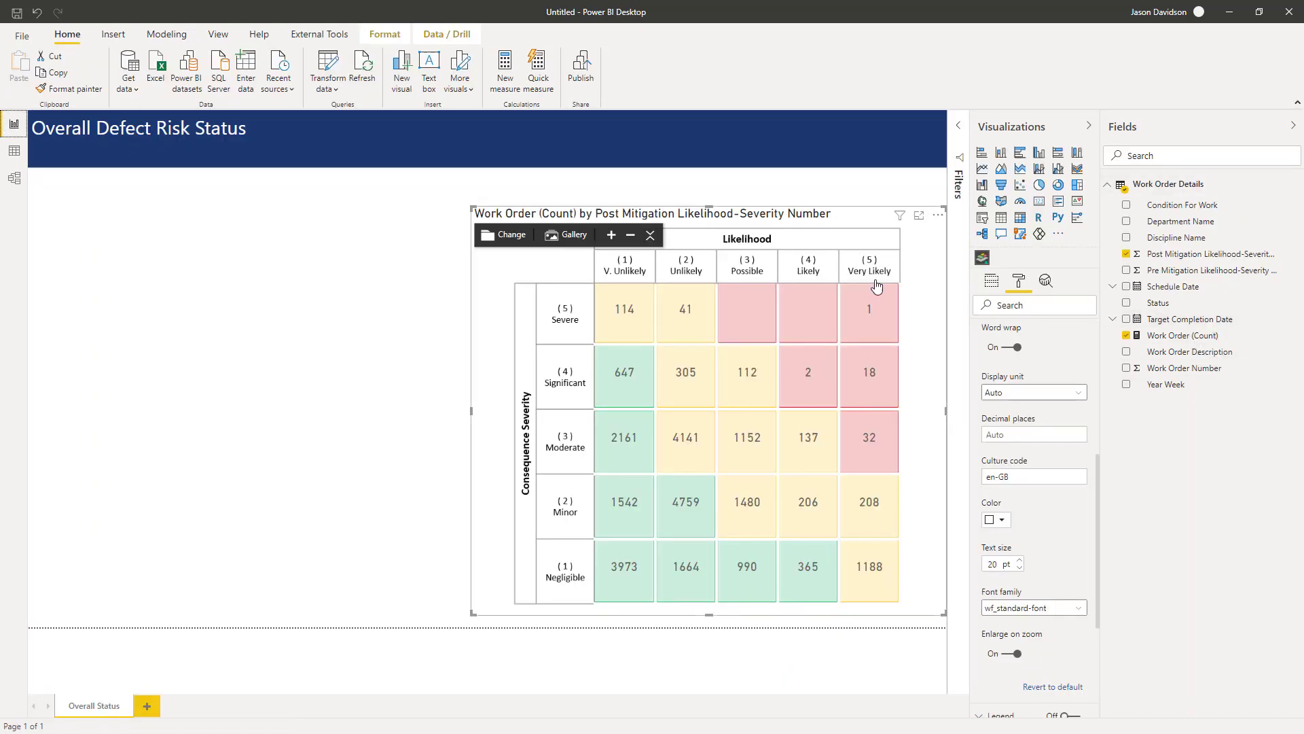
pyautogui.moveTo(915, 320)
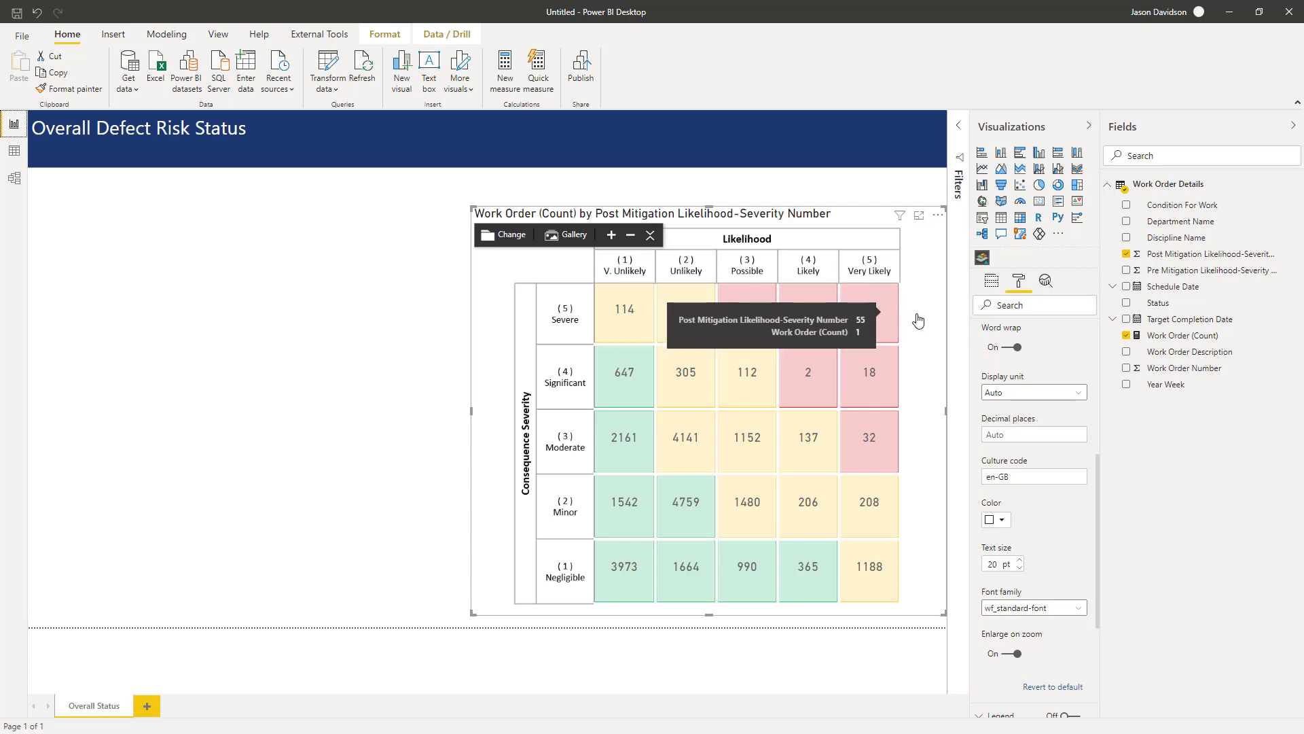
# - Add Year Week as a visual-level filter with the Top N filter type
pyautogui.click(958, 129)
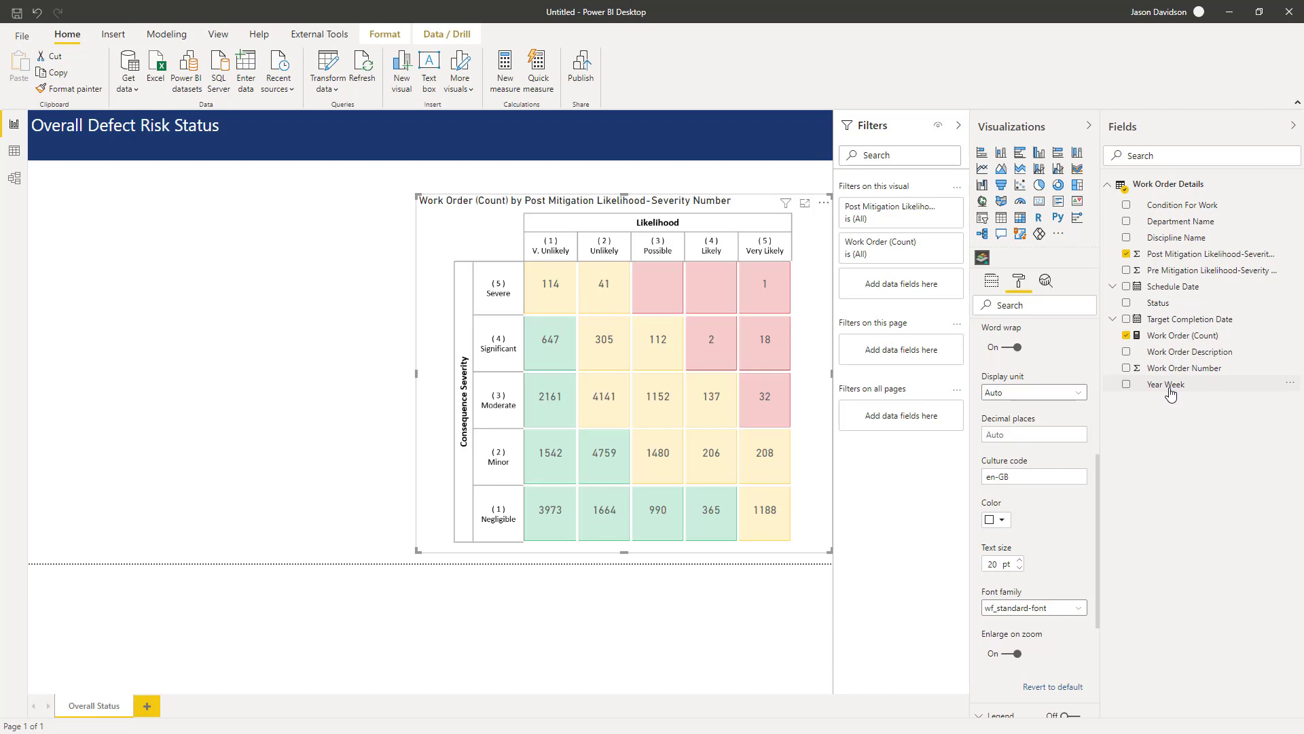
pyautogui.moveTo(1170, 393)
pyautogui.mouseDown()
pyautogui.moveTo(859, 213)
pyautogui.moveTo(902, 282)
pyautogui.mouseUp()
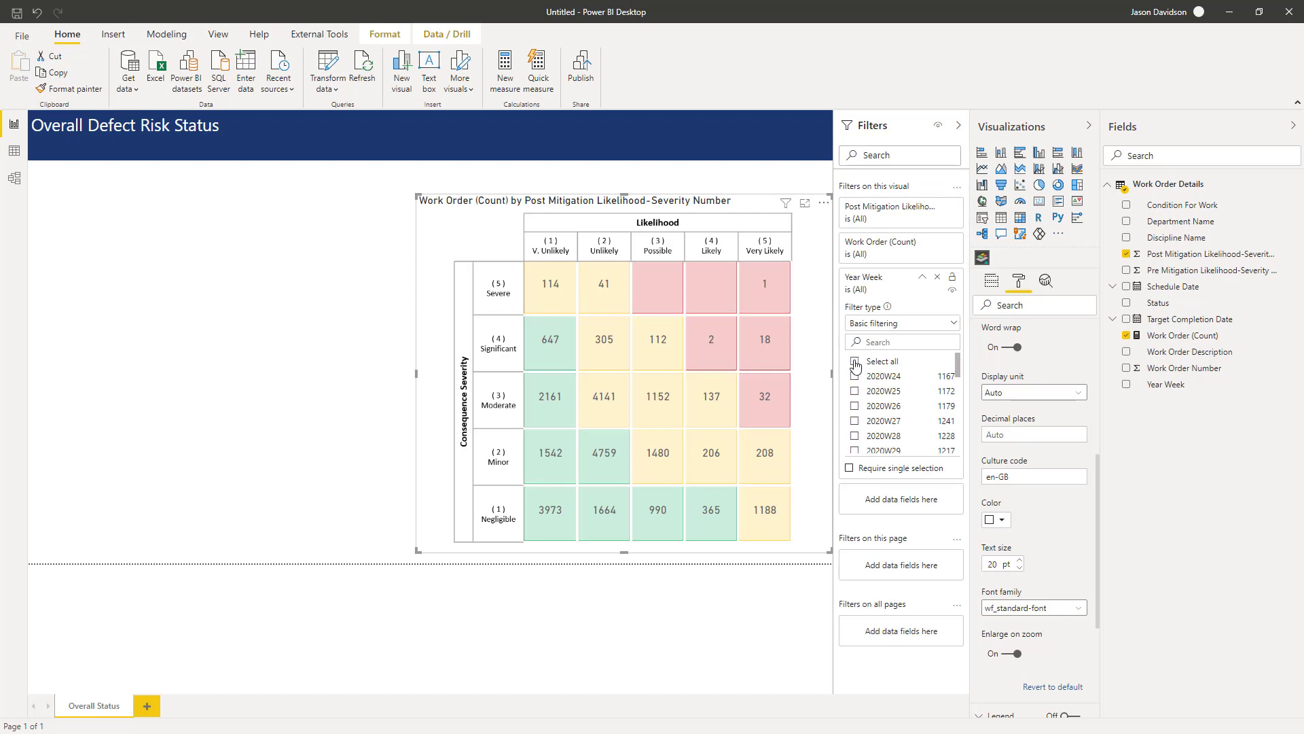
pyautogui.click(901, 326)
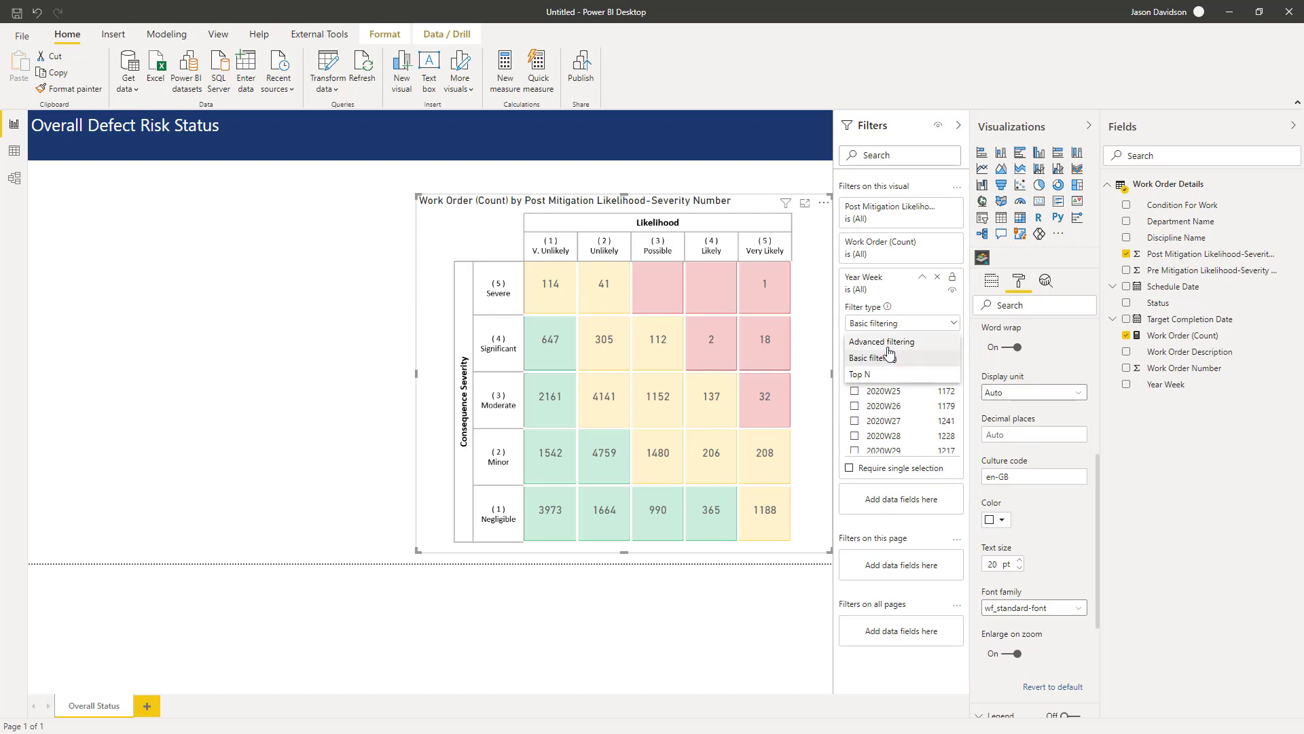
pyautogui.click(863, 376)
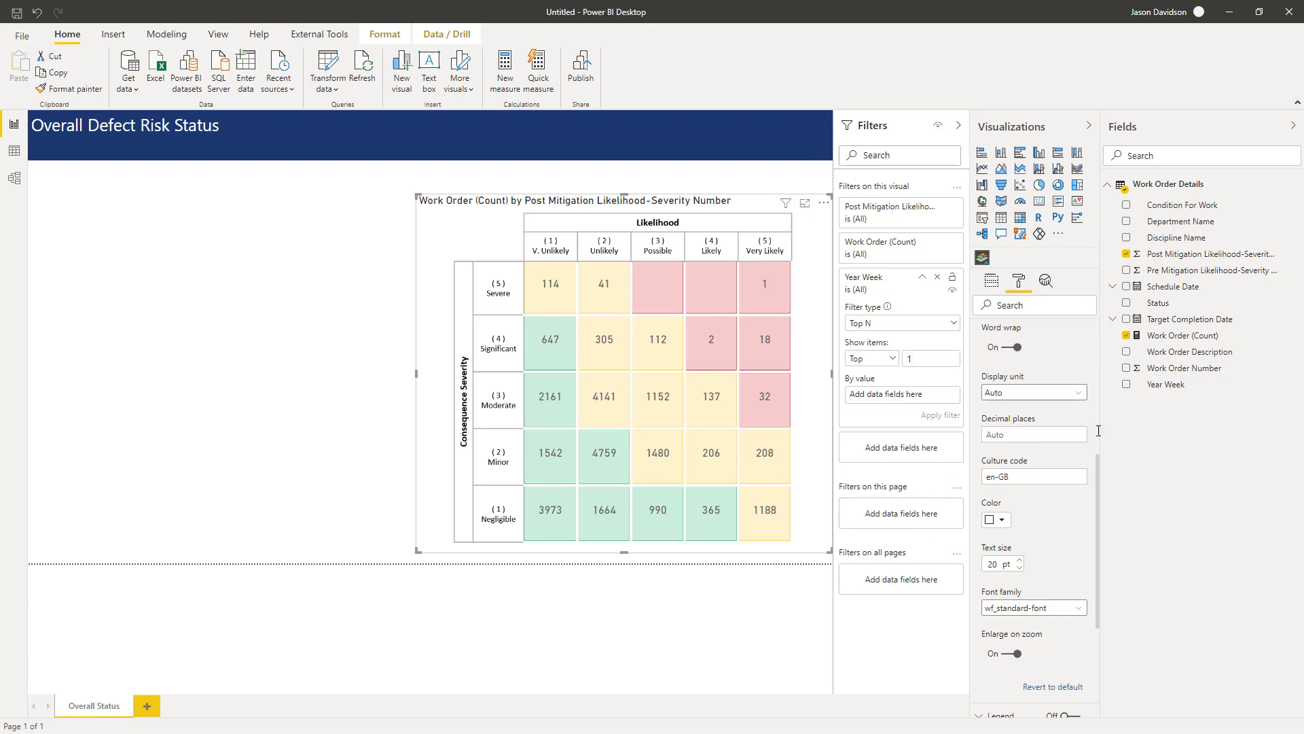
# - Keep the top 1 week ranked by Last Year Week and apply the filter
pyautogui.moveTo(1179, 389); pyautogui.dragTo(887, 398)
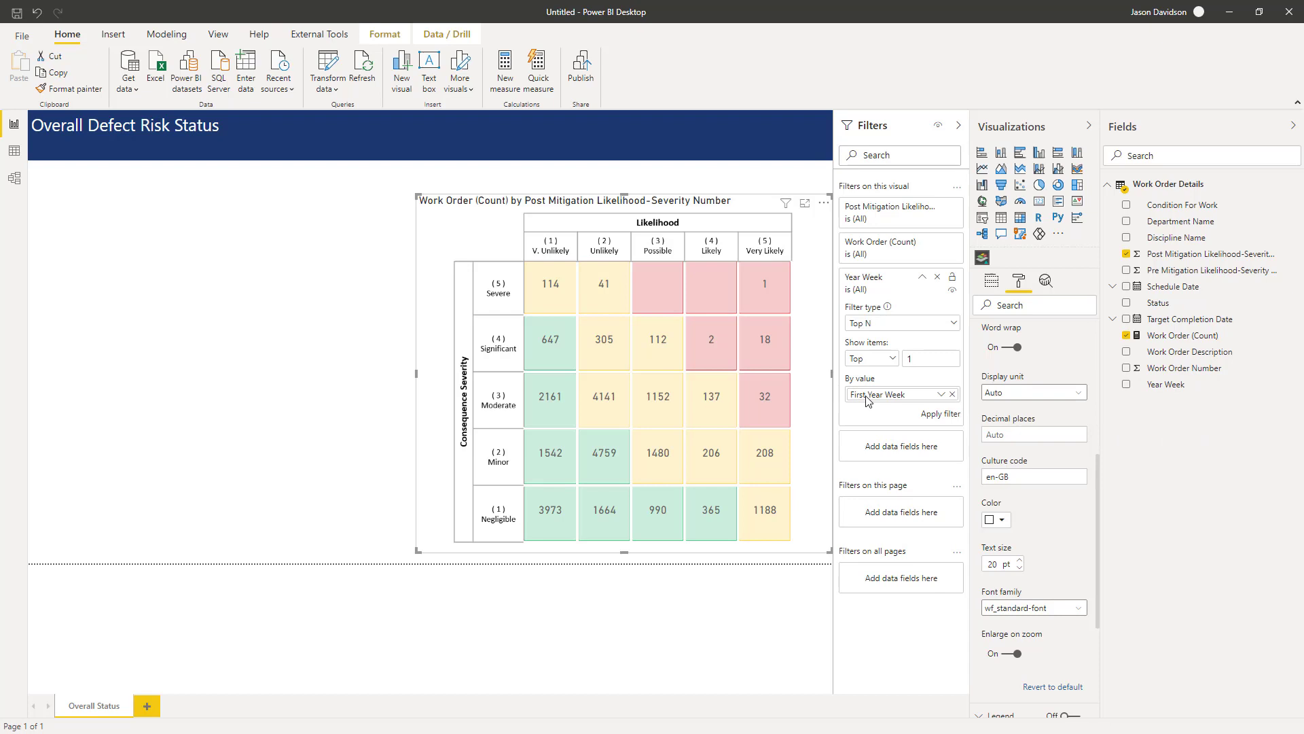
pyautogui.click(943, 395)
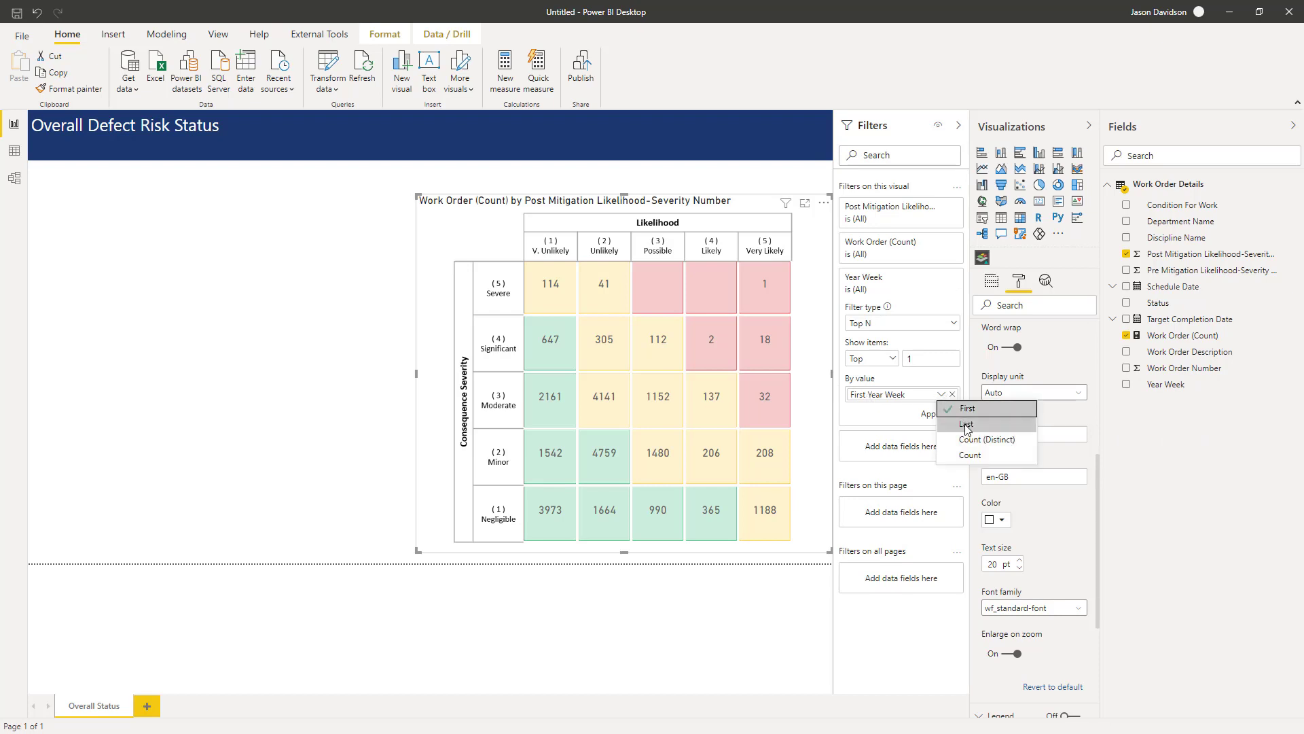
pyautogui.click(966, 421)
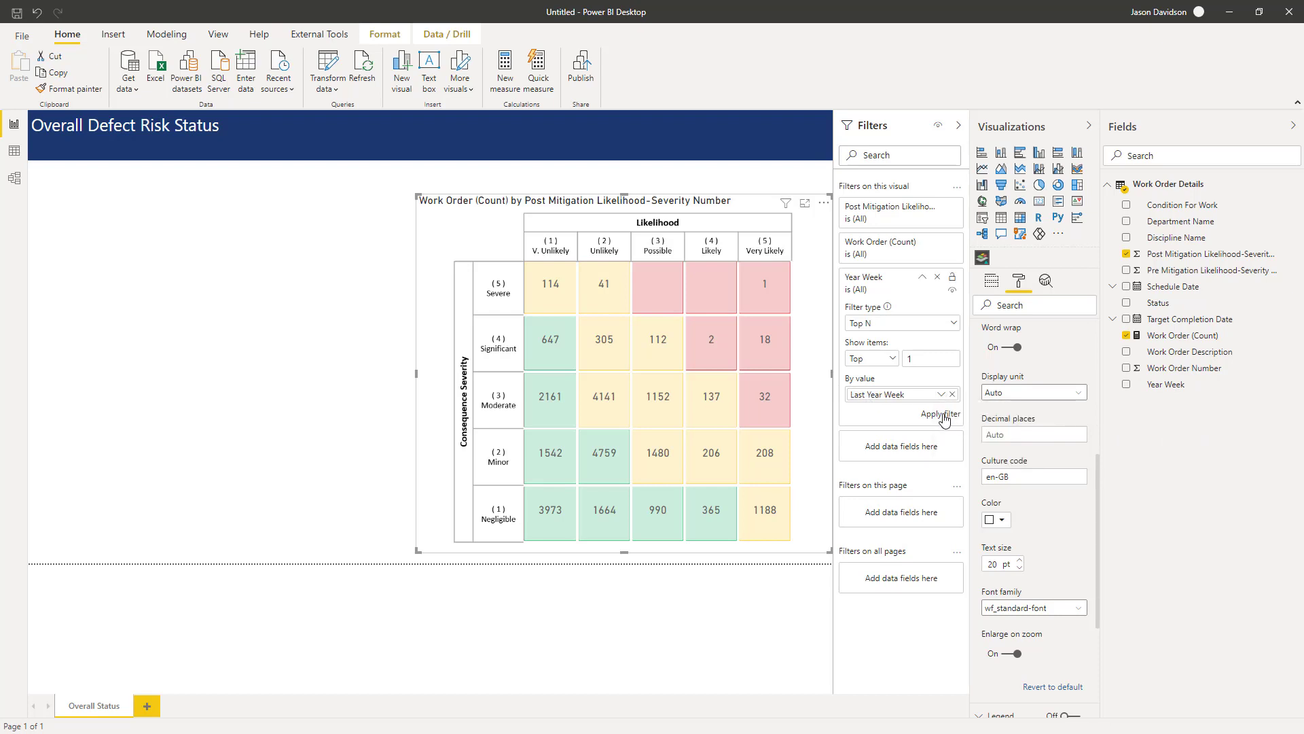
pyautogui.click(943, 414)
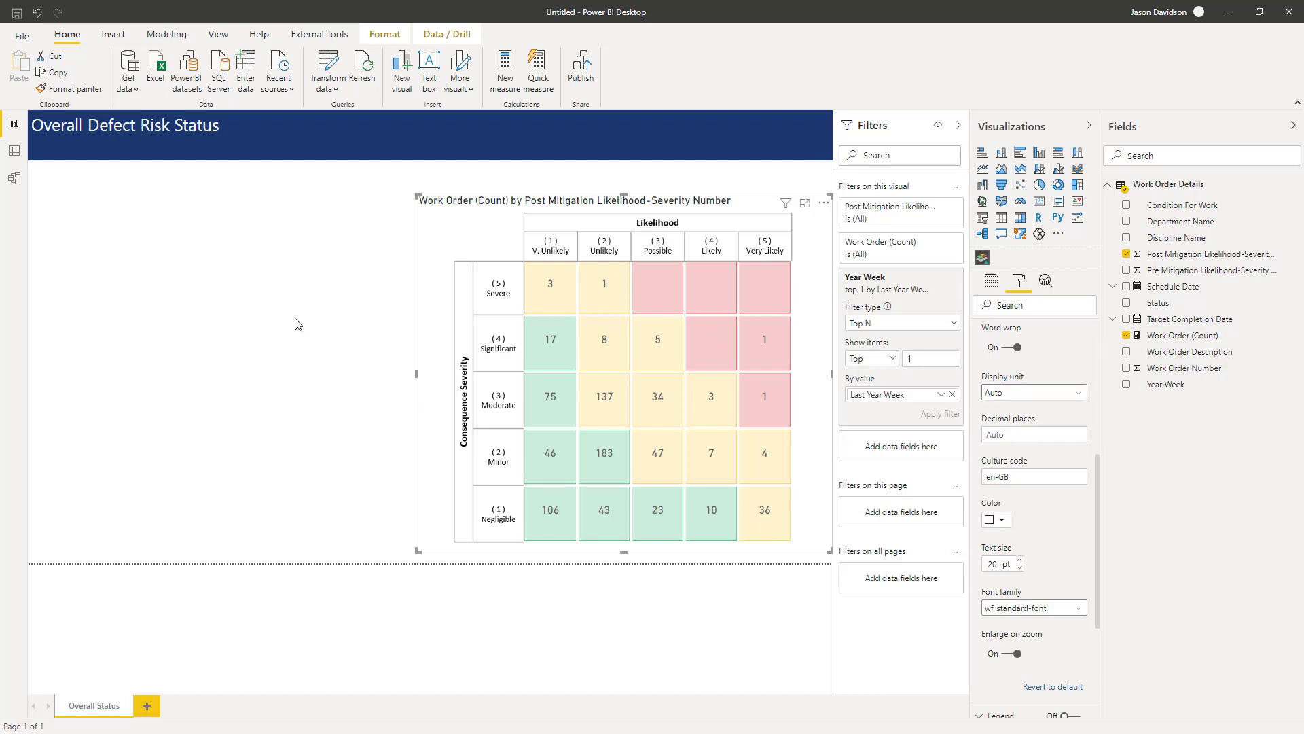
# - In Data view, review the Year Week column values down to 2020W49 without filtering
pyautogui.click(13, 151)
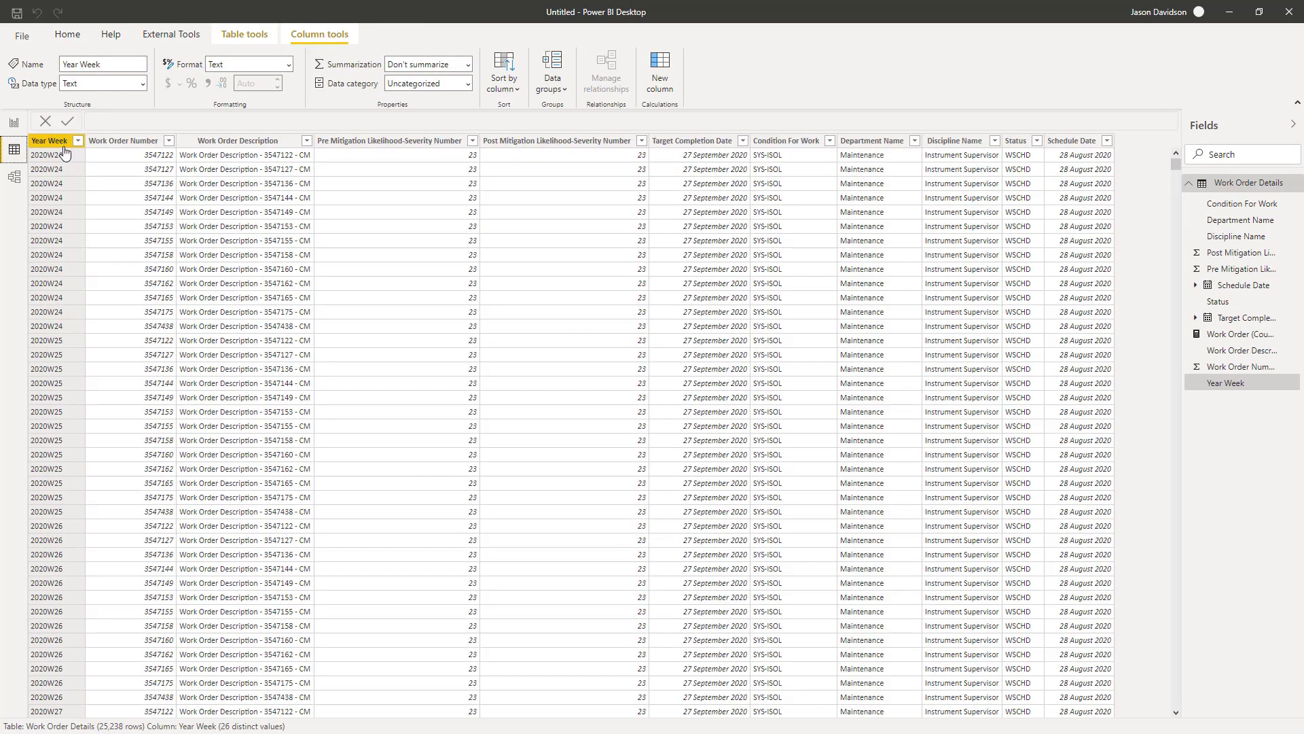
pyautogui.click(78, 141)
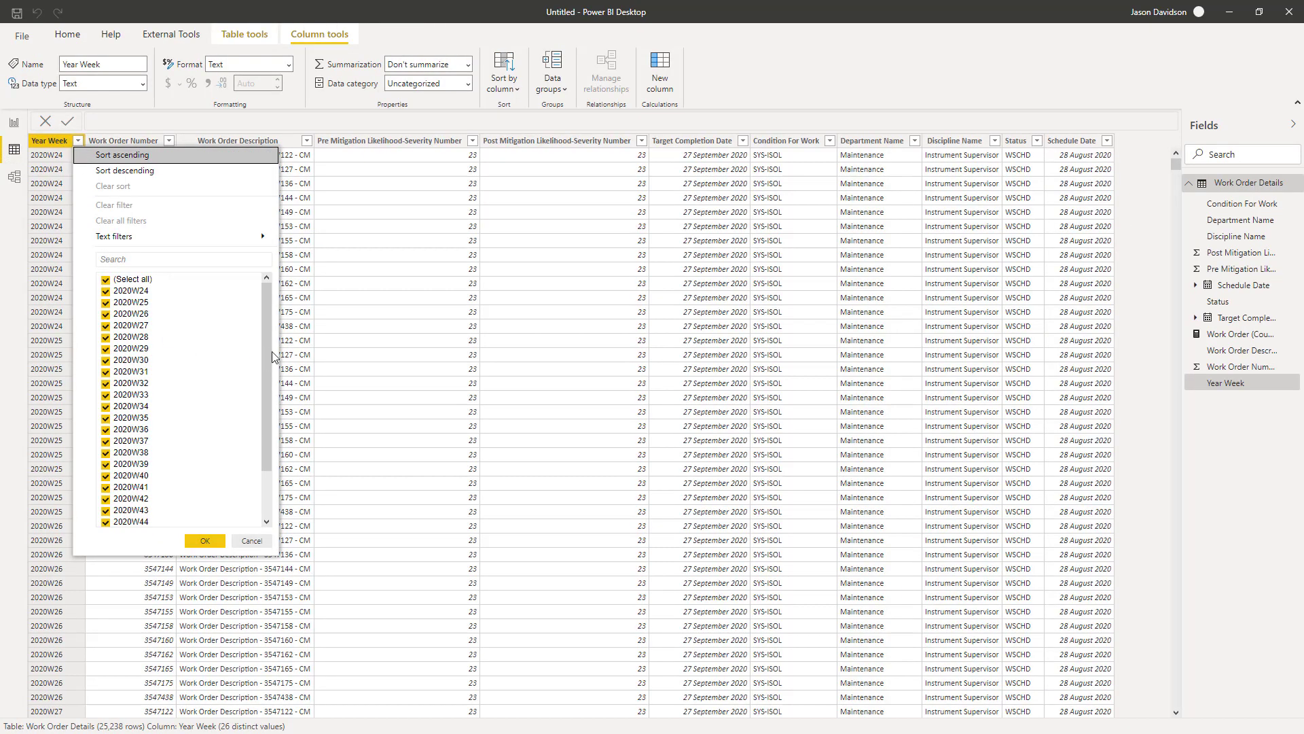
pyautogui.moveTo(268, 352); pyautogui.dragTo(262, 425)
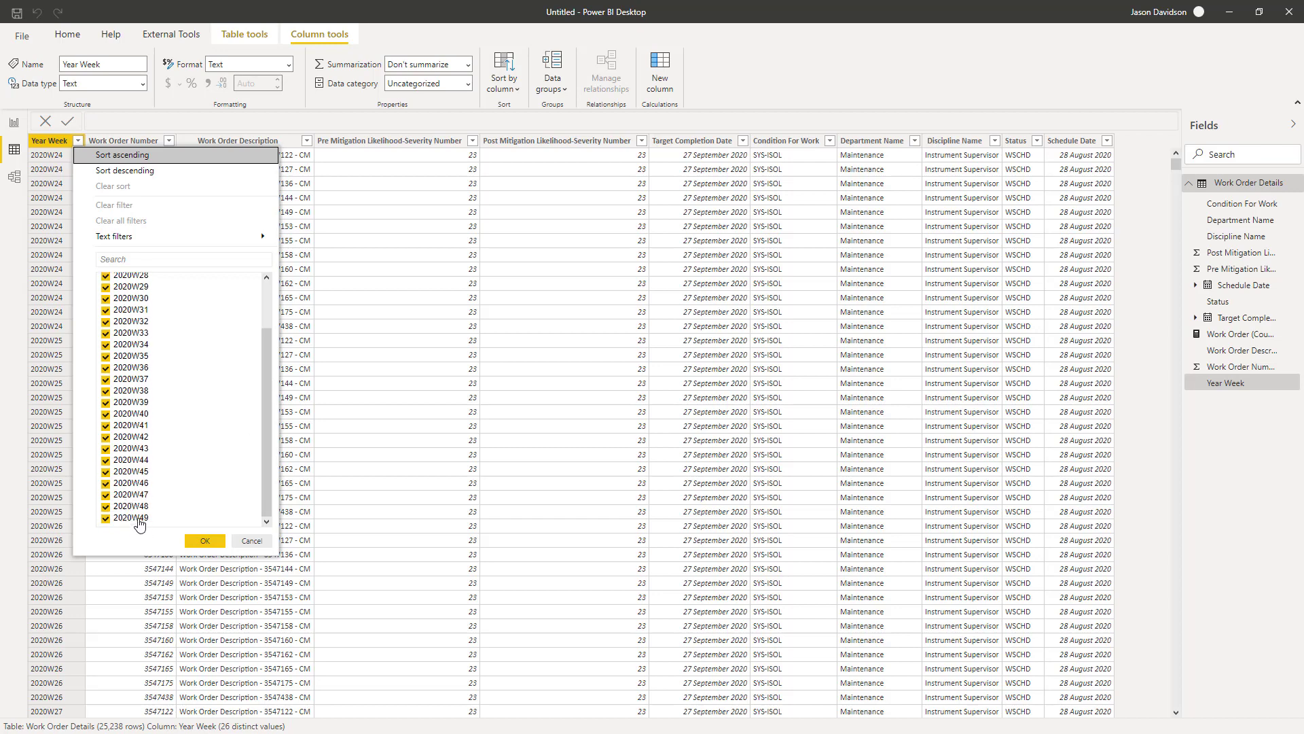
pyautogui.click(251, 541)
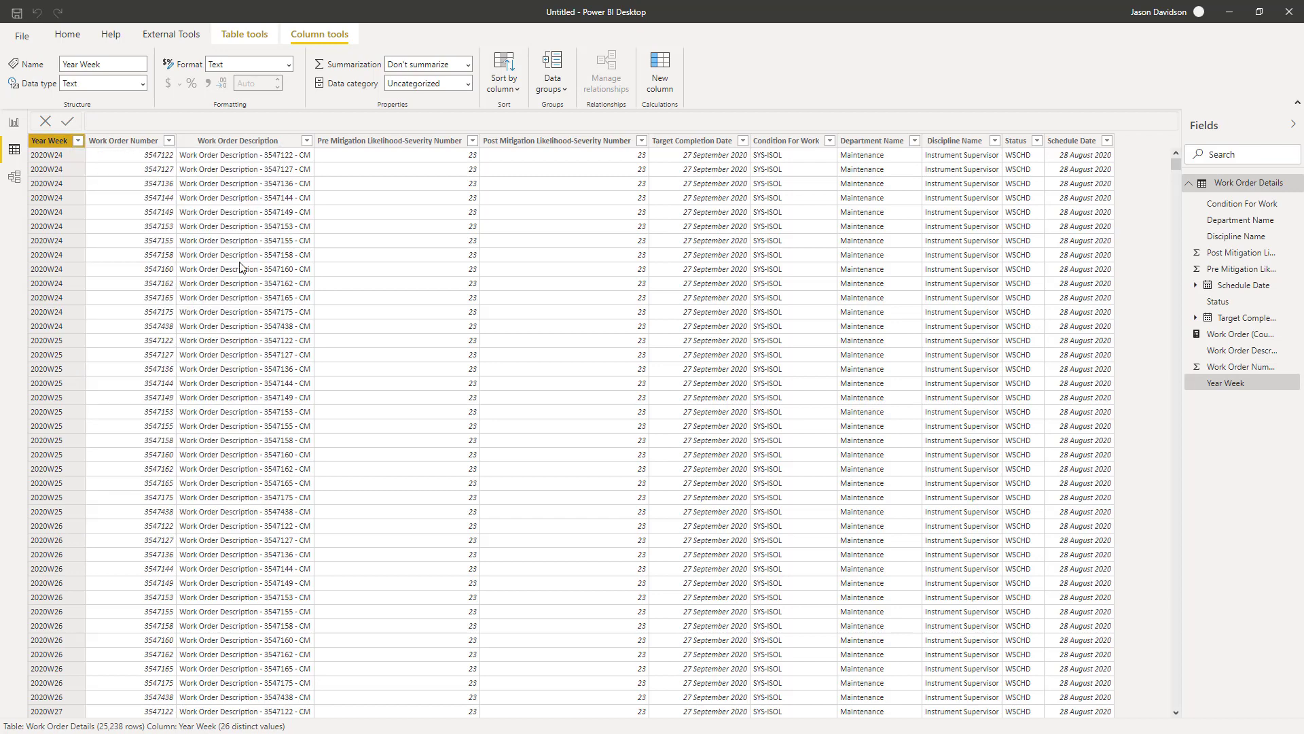
# - Return to Report view and move the matrix slightly up and left
pyautogui.click(14, 123)
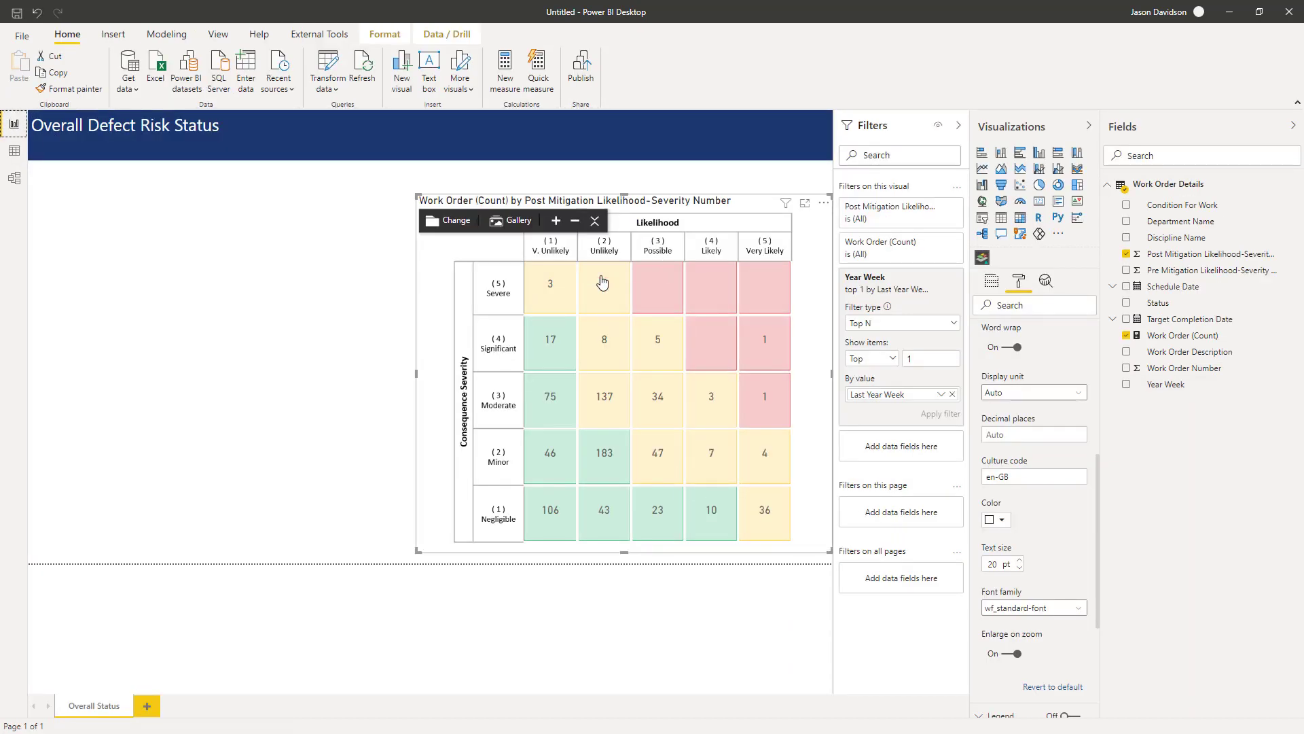
pyautogui.moveTo(514, 201); pyautogui.dragTo(500, 184)
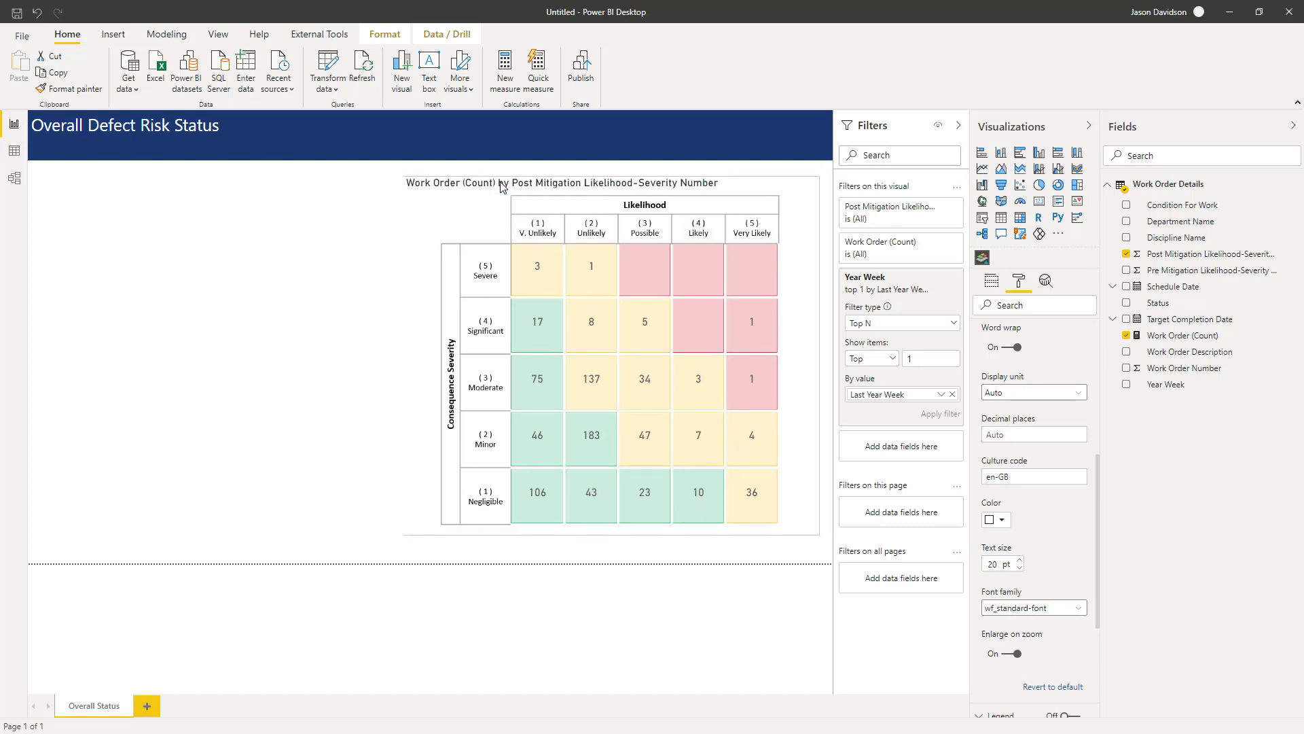